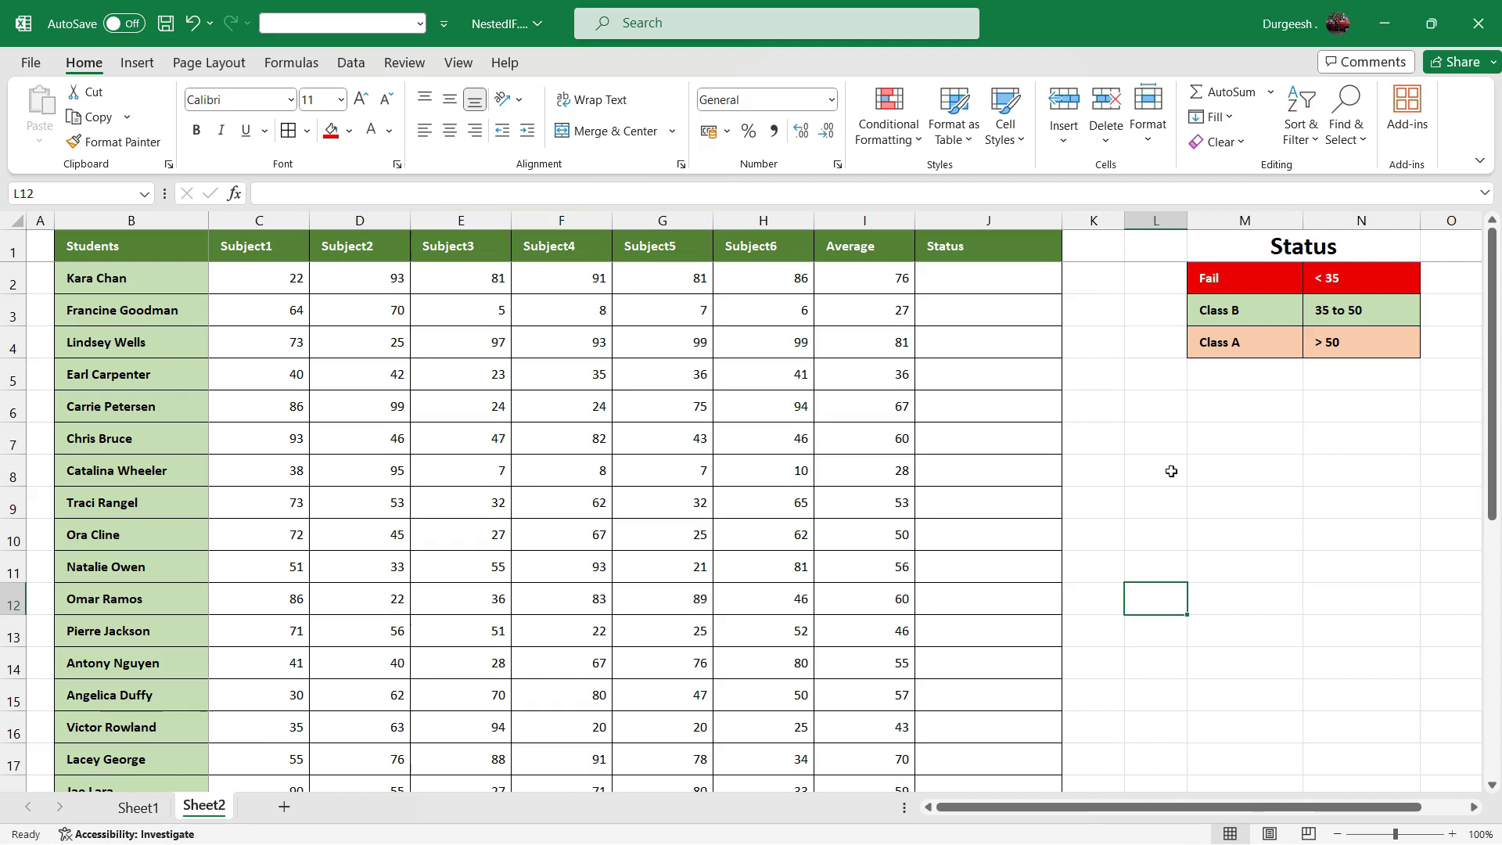
Point out the student names, row 2 scores, I2 average, empty Status cells and grading key.
{"action": "left_click", "coordinate": [145, 287]}
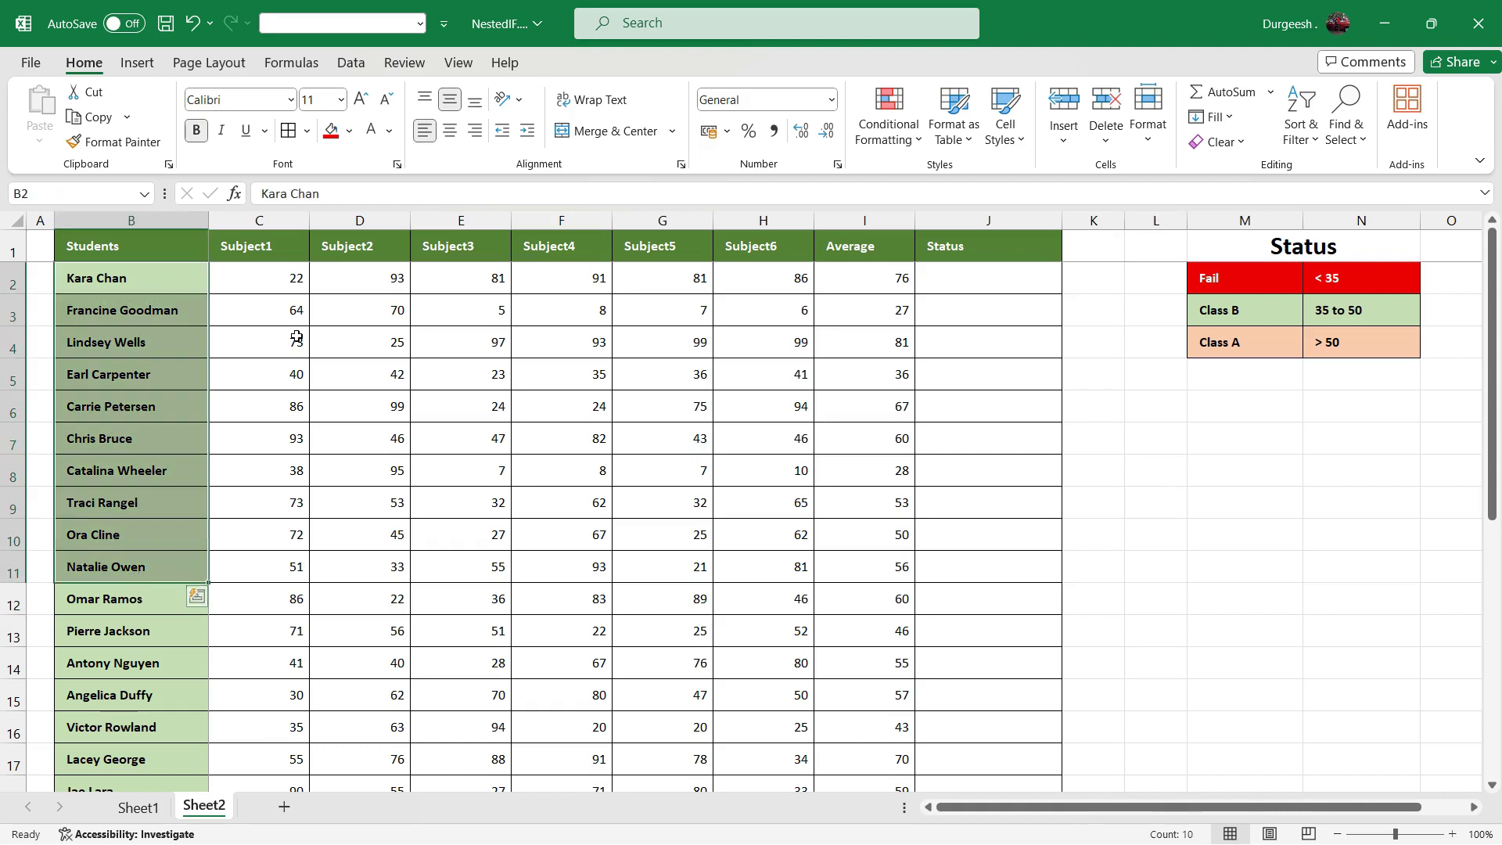
{"action": "left_click_drag", "start_coordinate": [287, 278], "coordinate": [775, 275]}
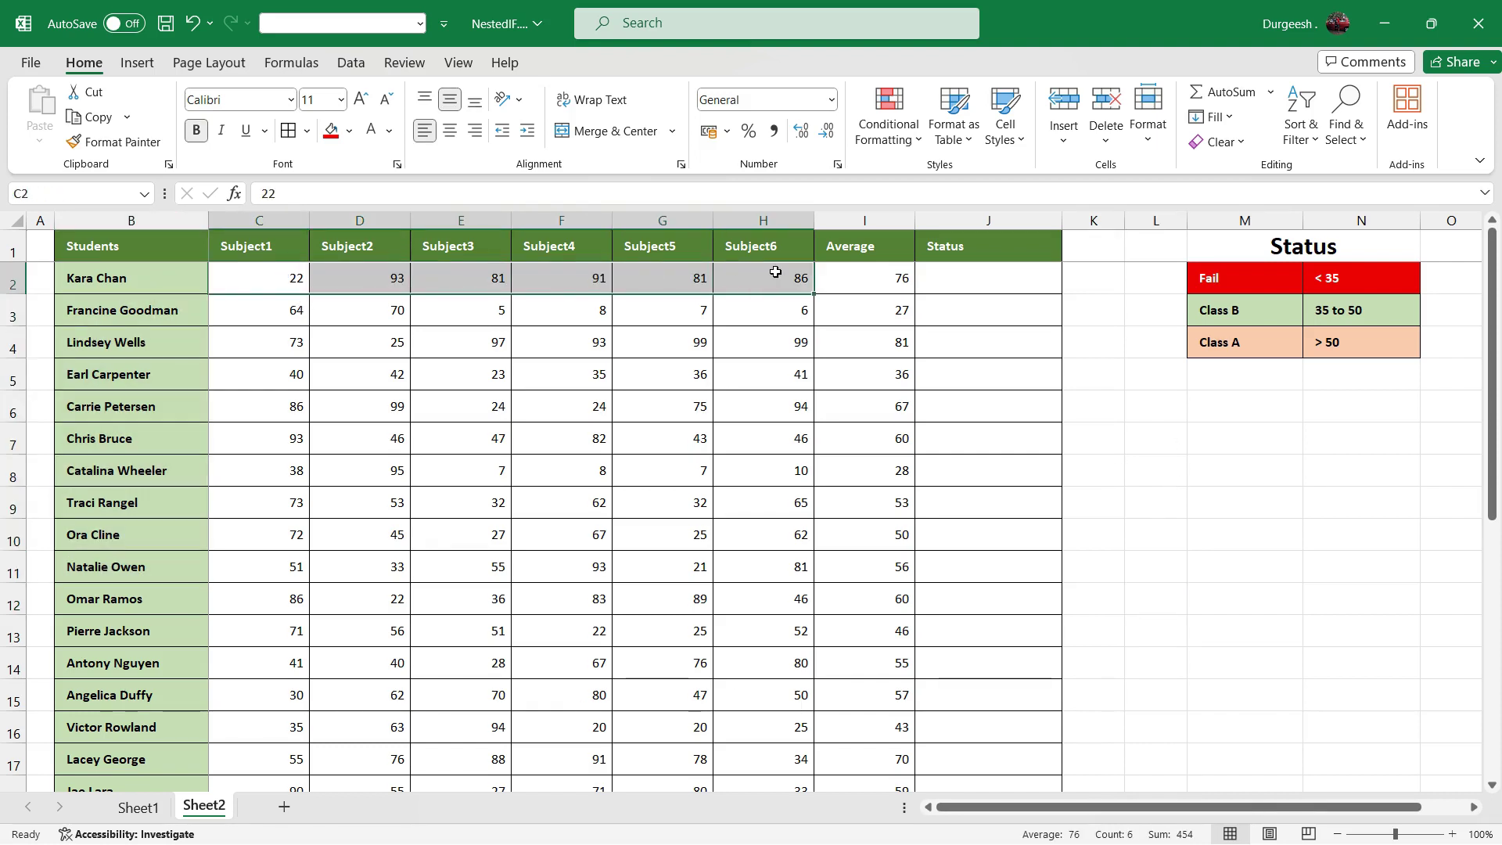
{"action": "left_click", "coordinate": [864, 273]}
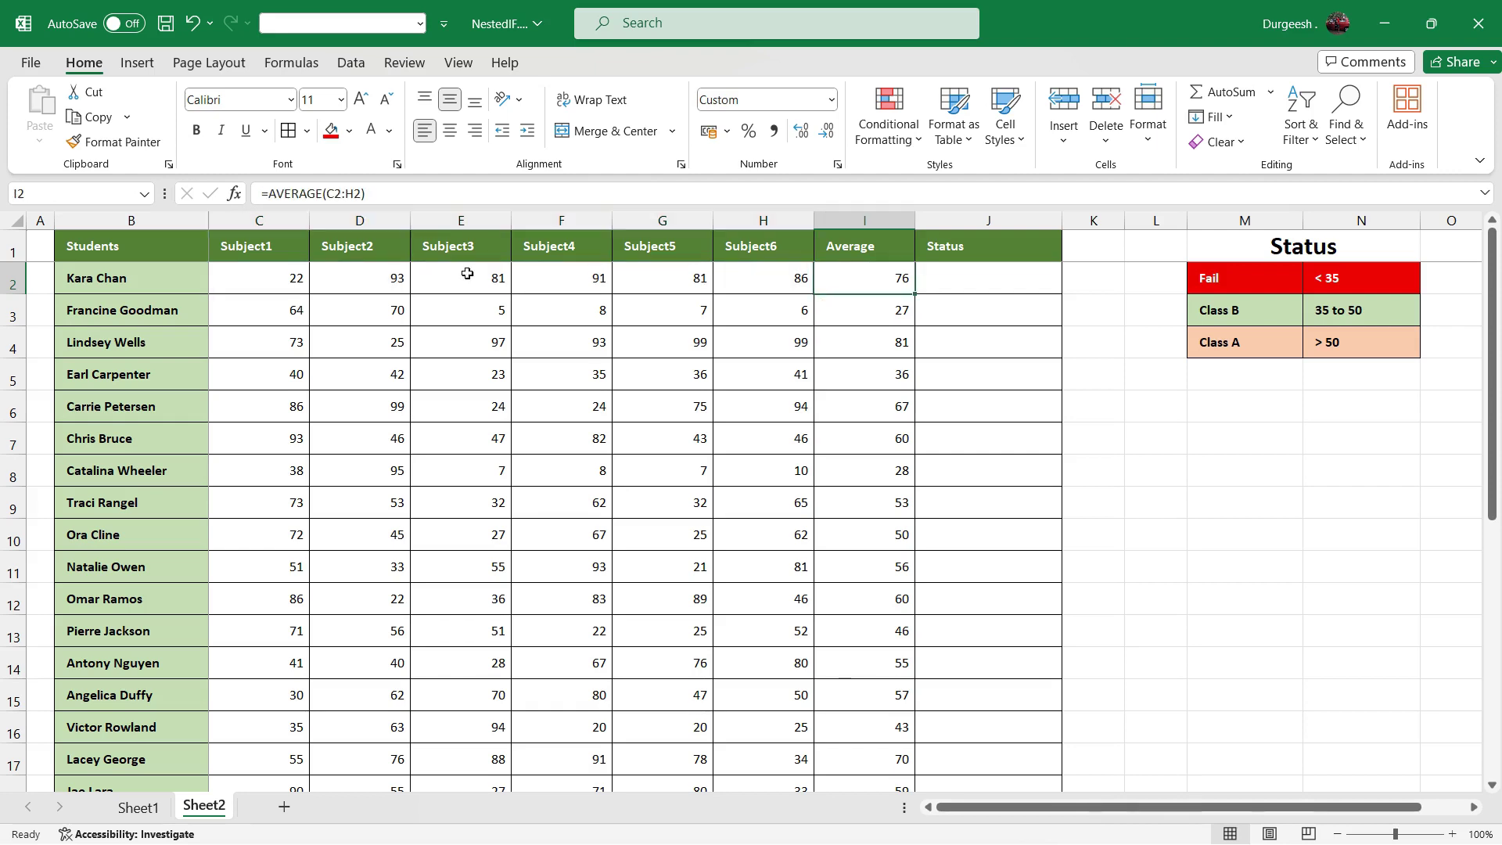
{"action": "left_click_drag", "start_coordinate": [290, 279], "coordinate": [785, 278]}
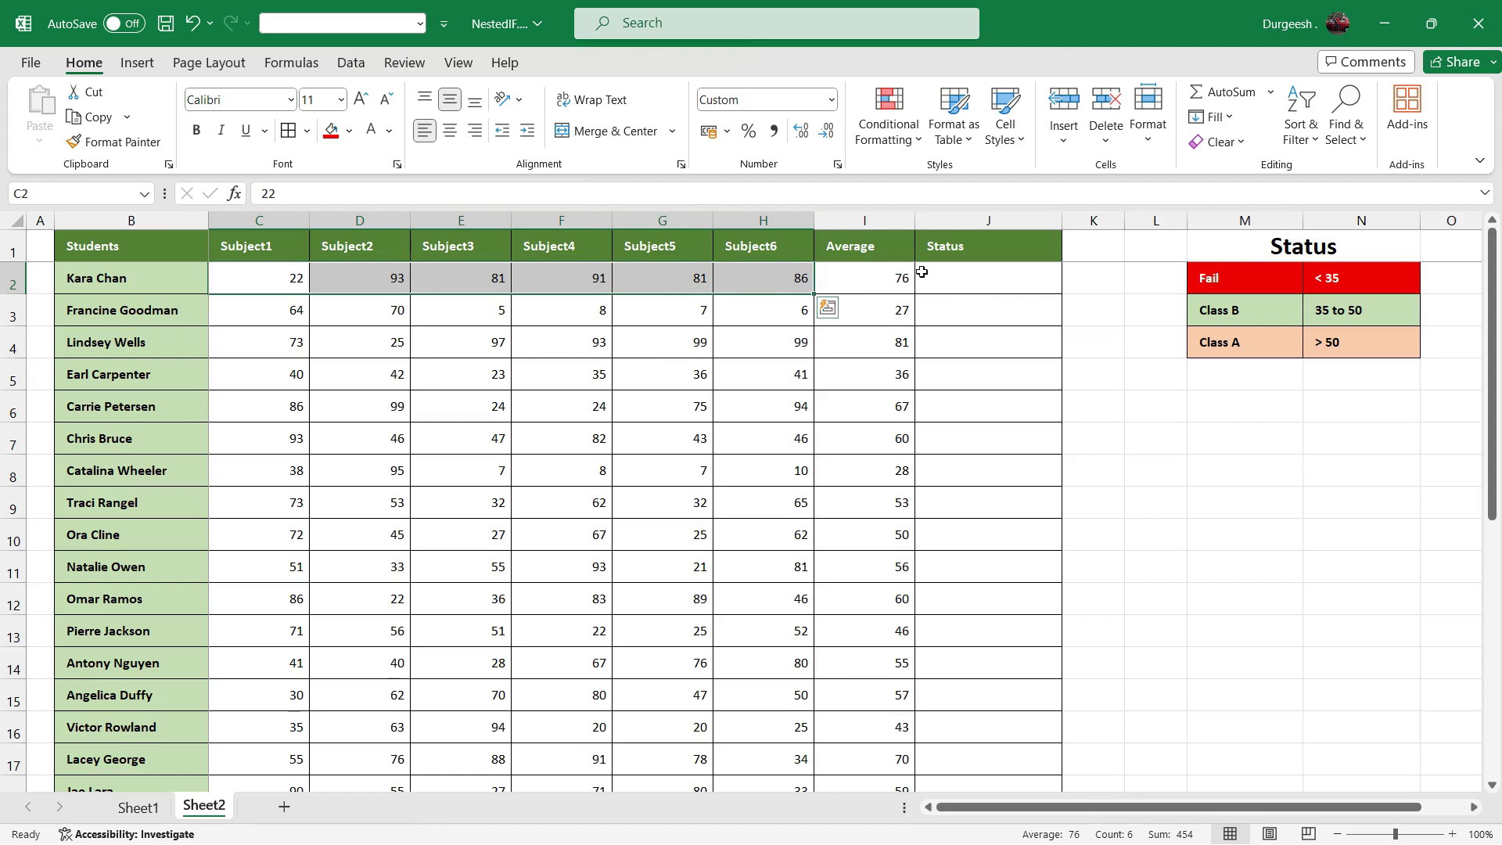
{"action": "left_click_drag", "start_coordinate": [961, 272], "coordinate": [959, 404]}
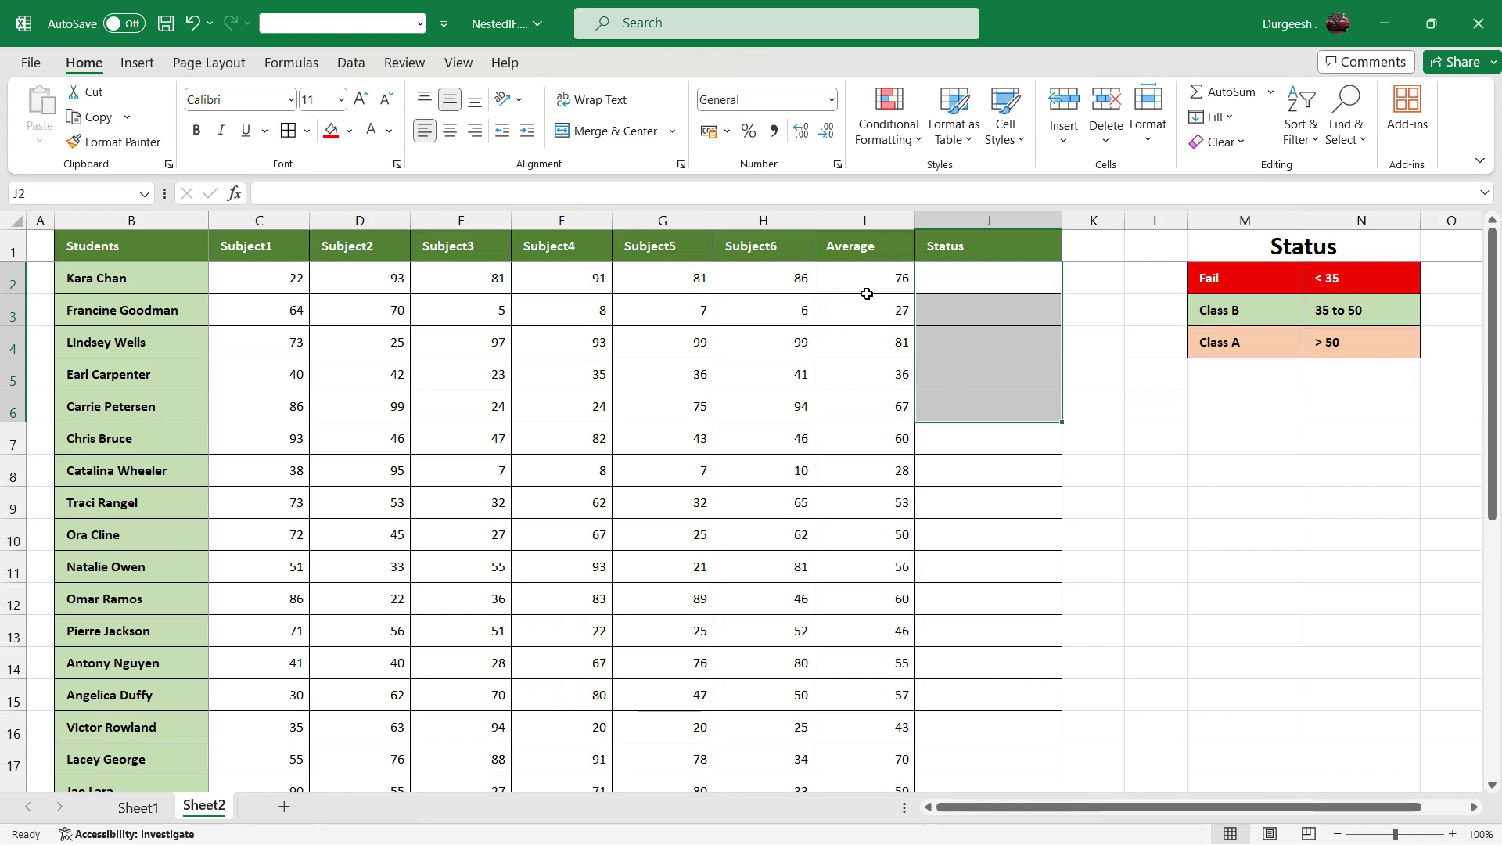
{"action": "left_click_drag", "start_coordinate": [866, 283], "coordinate": [863, 386]}
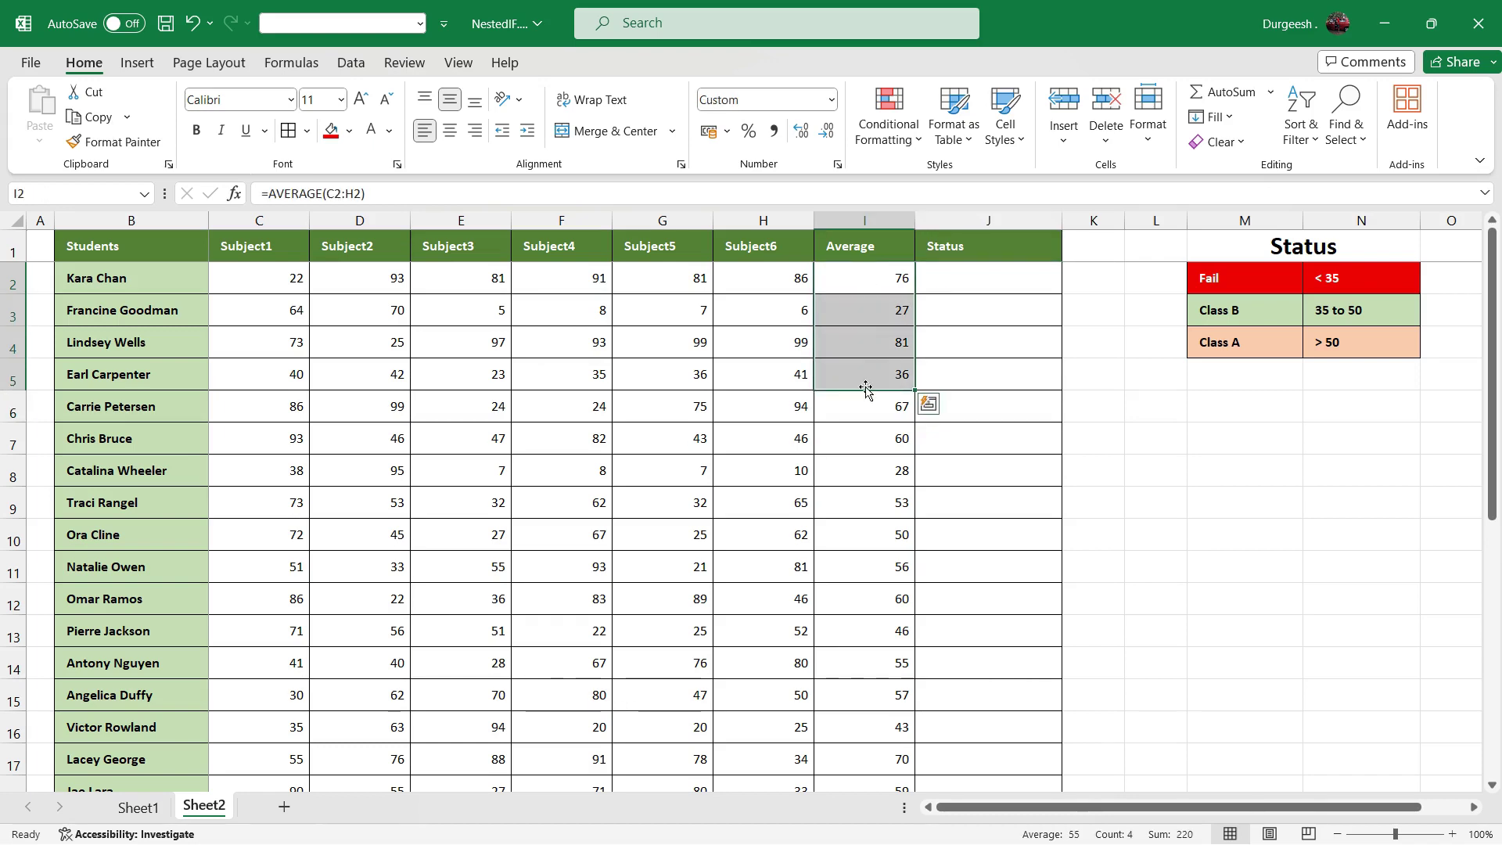
{"action": "left_click", "coordinate": [1283, 250]}
{"action": "left_click_drag", "start_coordinate": [1284, 250], "coordinate": [1282, 310]}
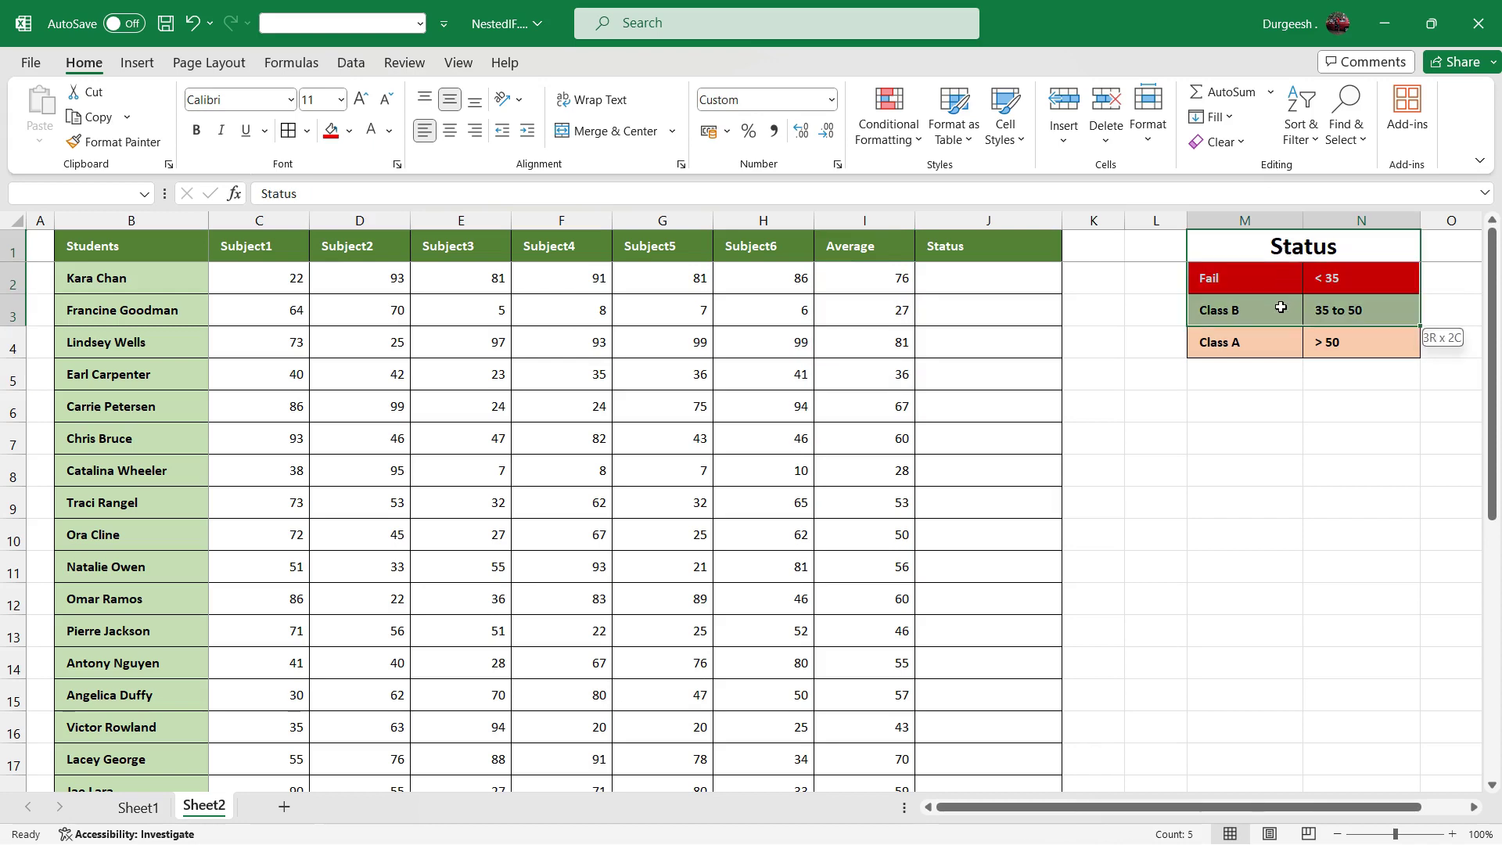
{"action": "left_click", "coordinate": [1231, 311]}
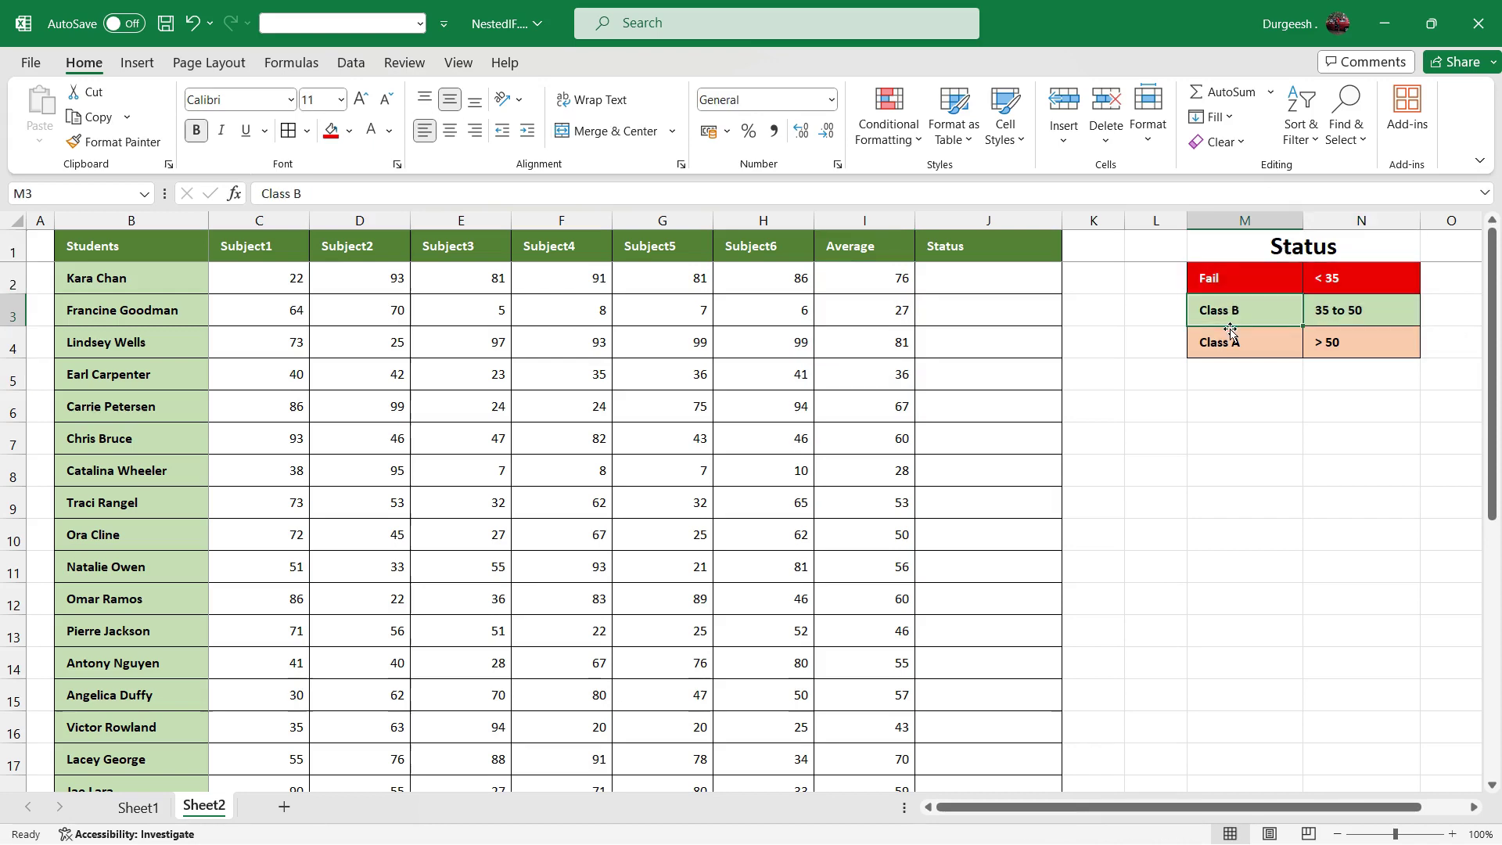
{"action": "left_click", "coordinate": [1229, 342]}
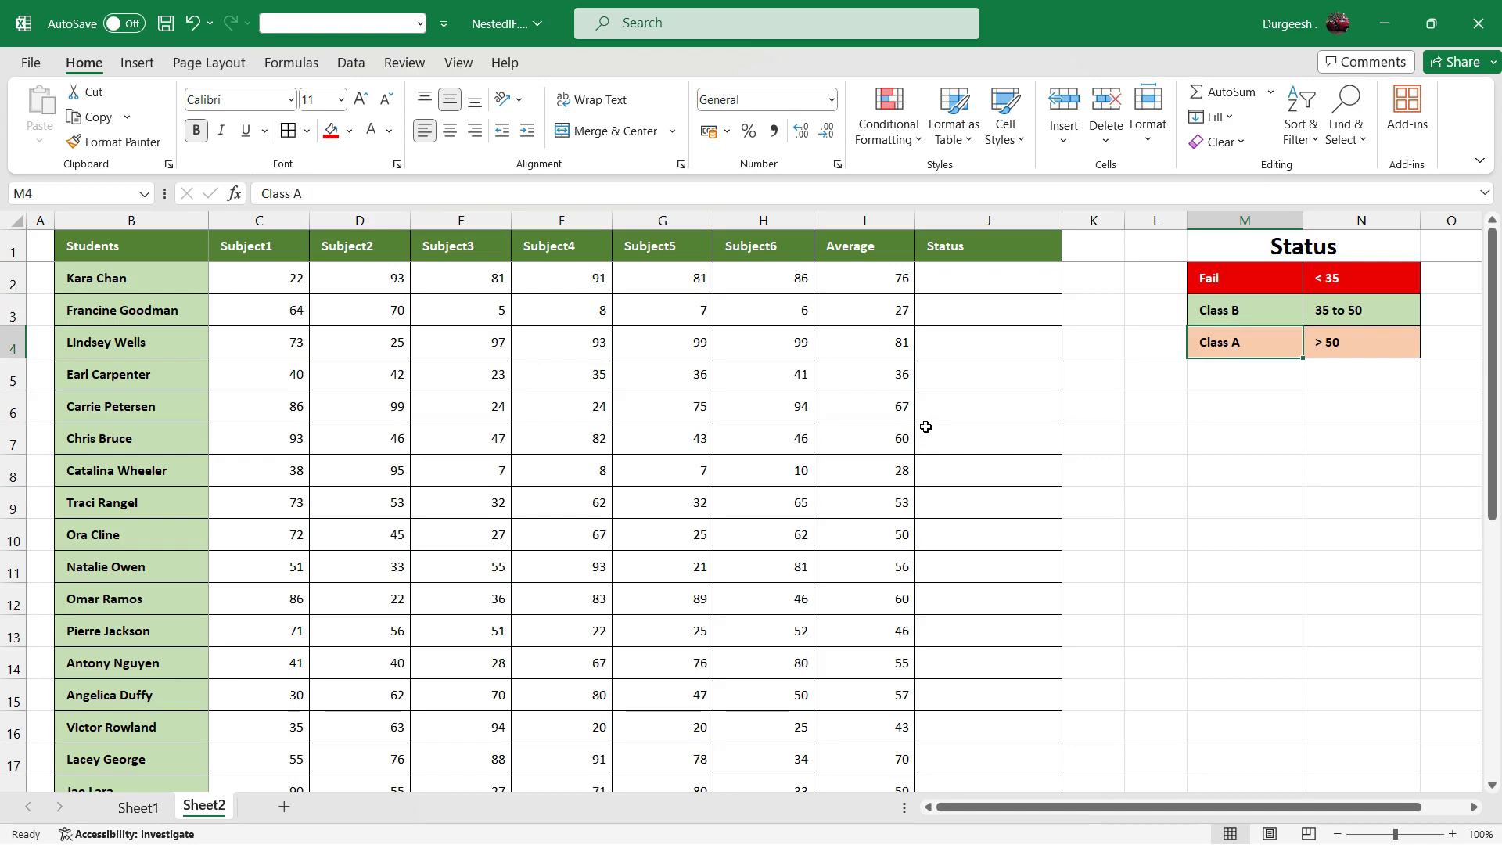
In J2, enter =IF(I2<35,"Fail", and begin a nested IF.
{"action": "left_click", "coordinate": [953, 283]}
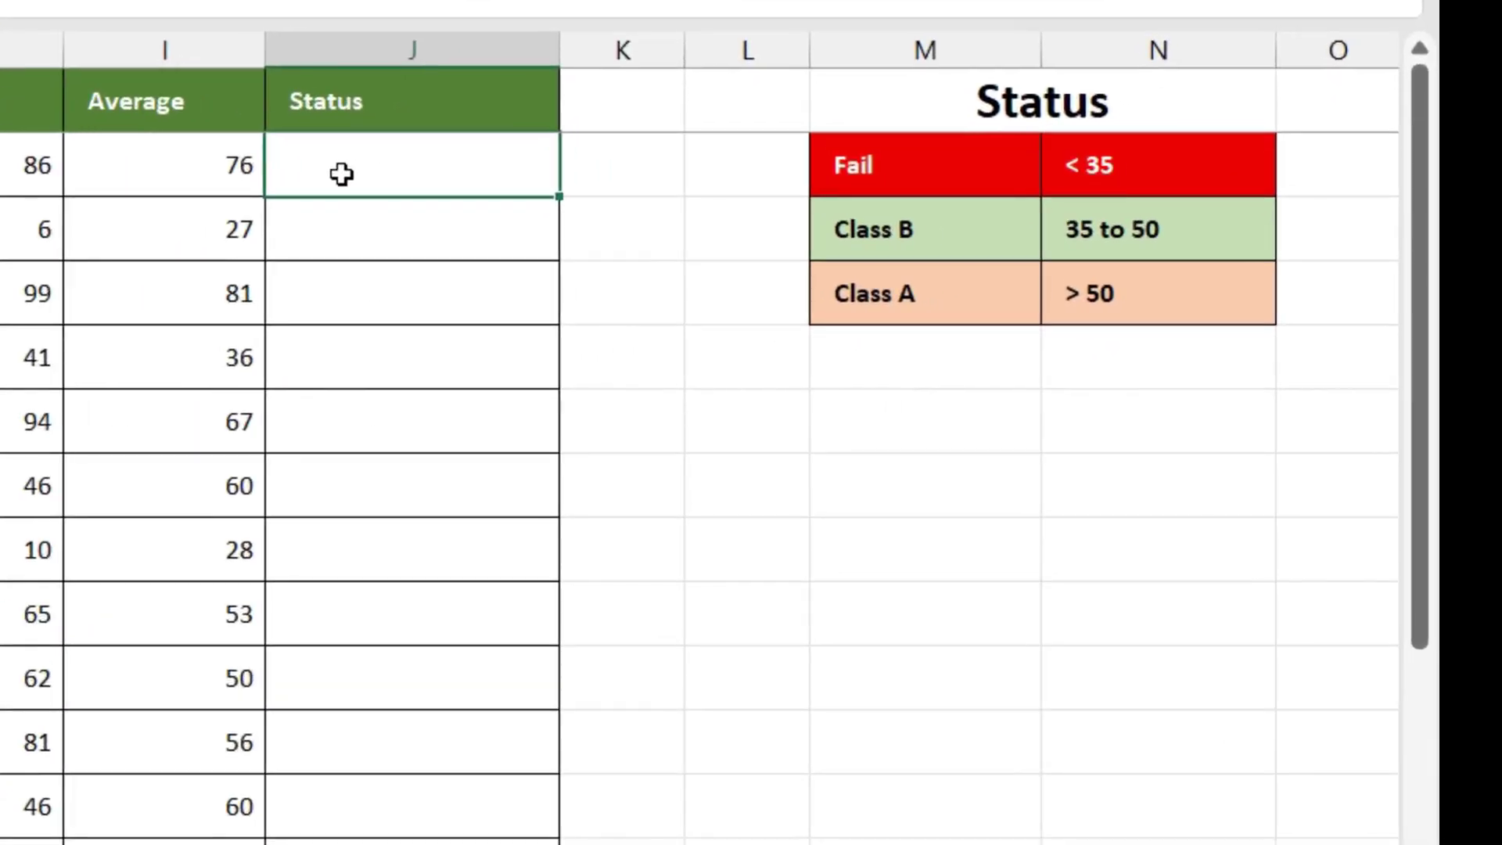
{"action": "type", "text": "=if"}
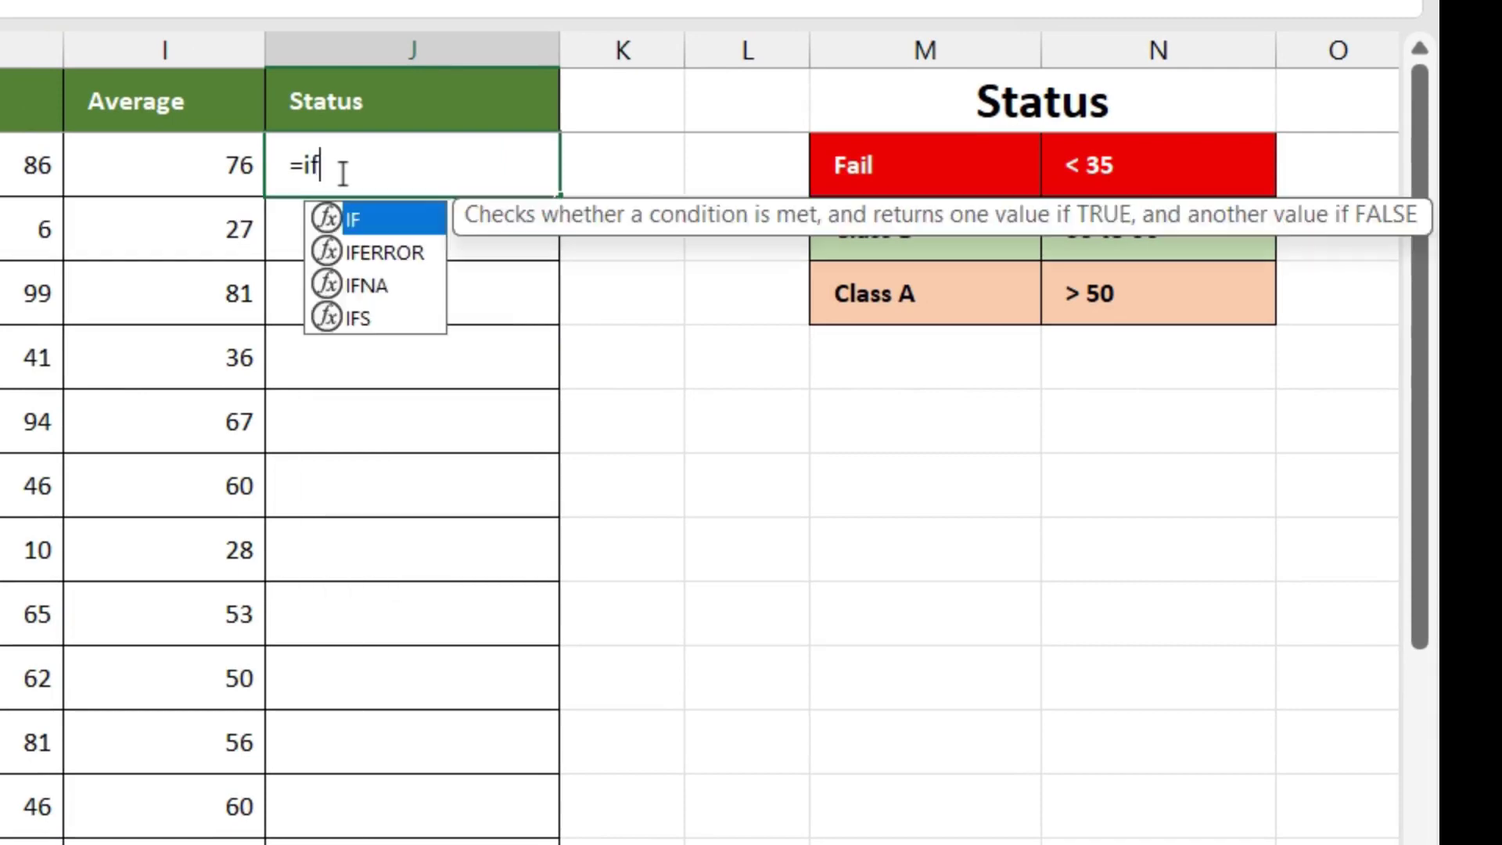
{"action": "key", "text": "Tab"}
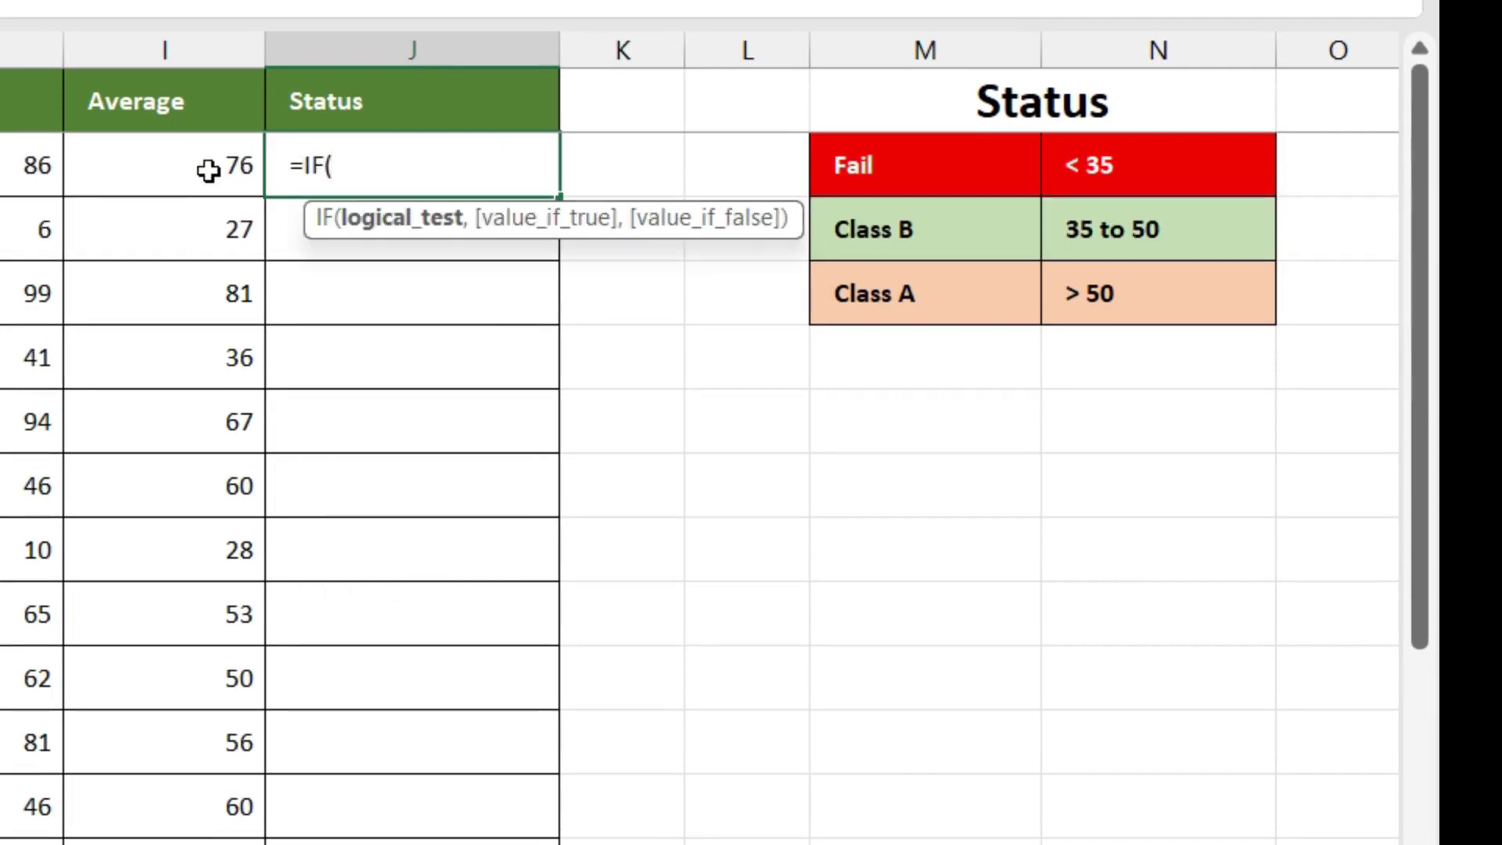
{"action": "left_click", "coordinate": [176, 163]}
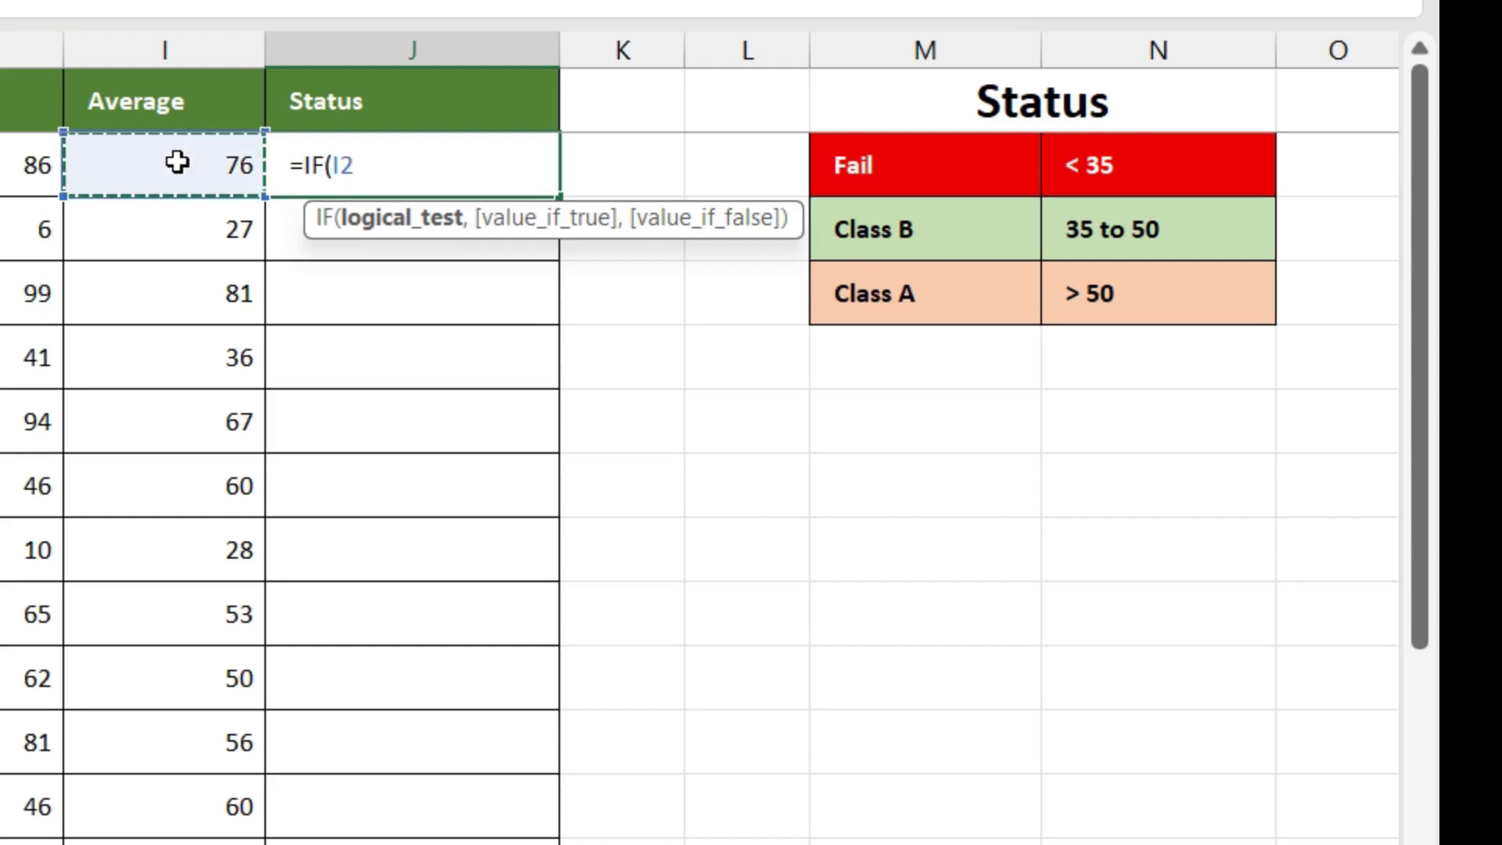
{"action": "type", "text": "<35"}
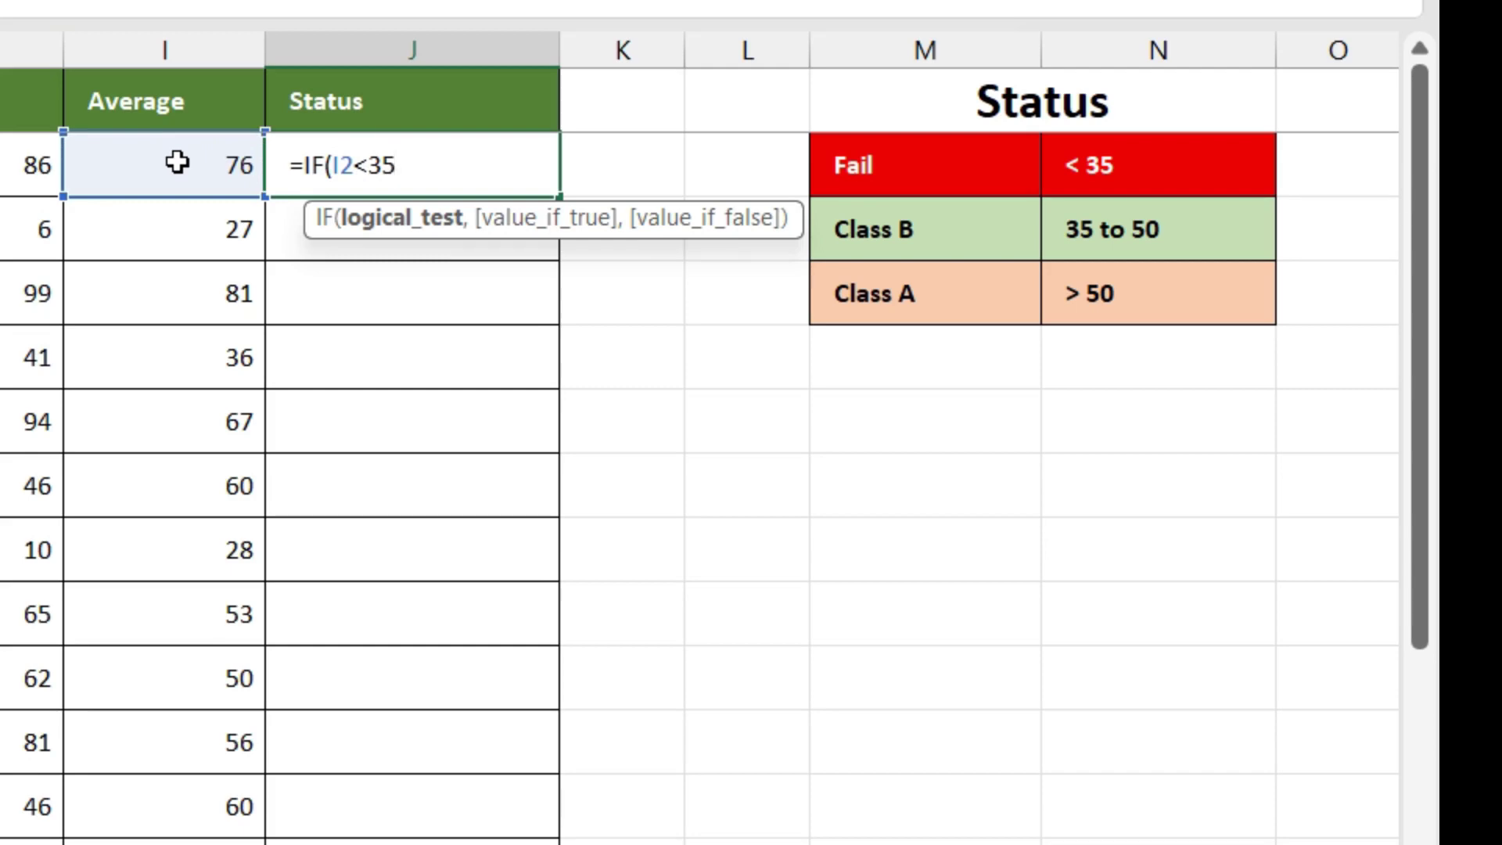
{"action": "type", "text": ","}
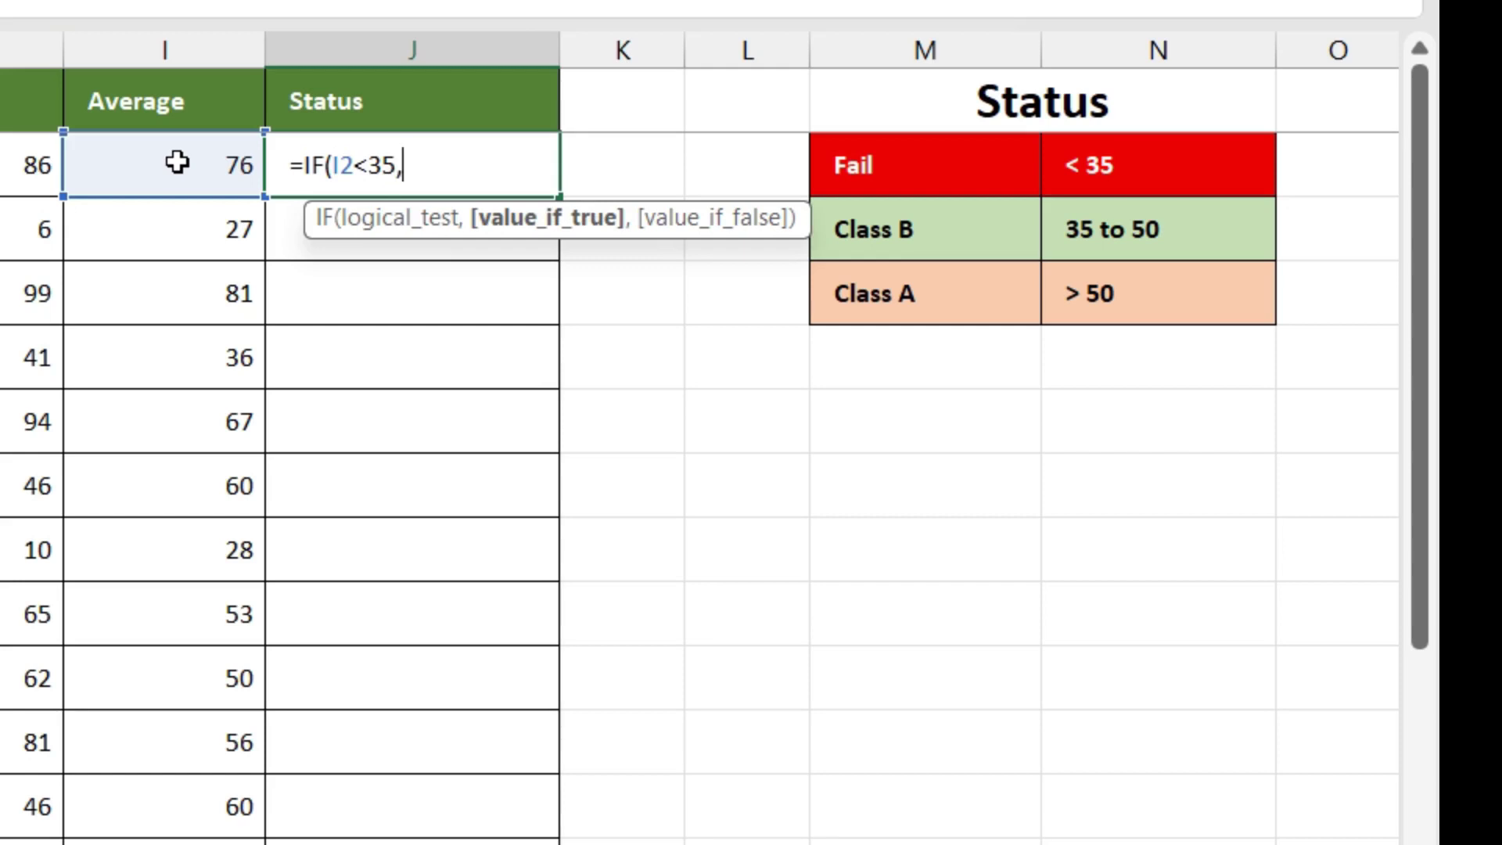
{"action": "type", "text": "\"Fail\""}
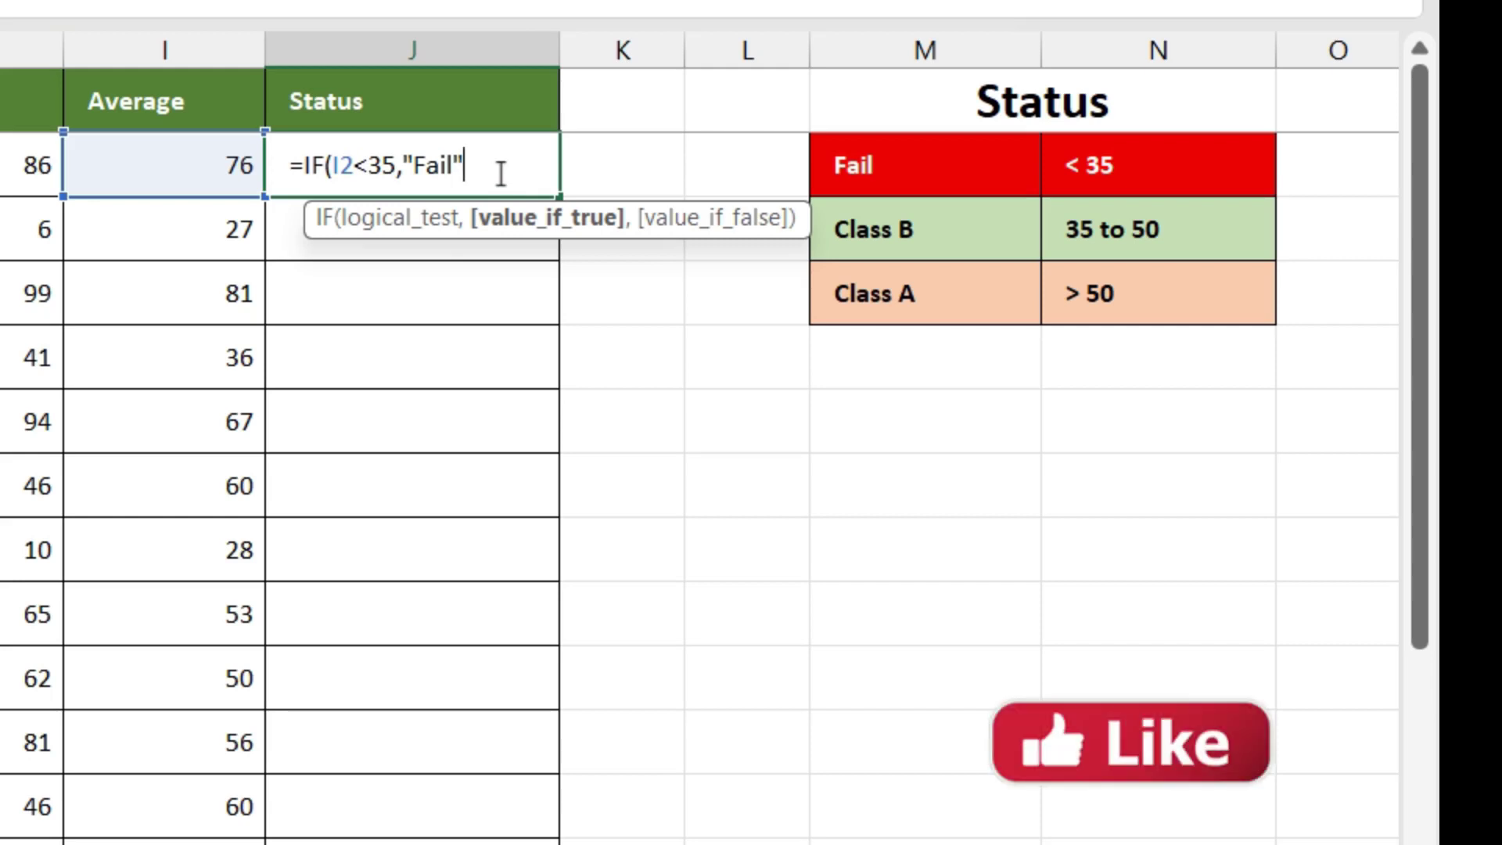
{"action": "type", "text": ","}
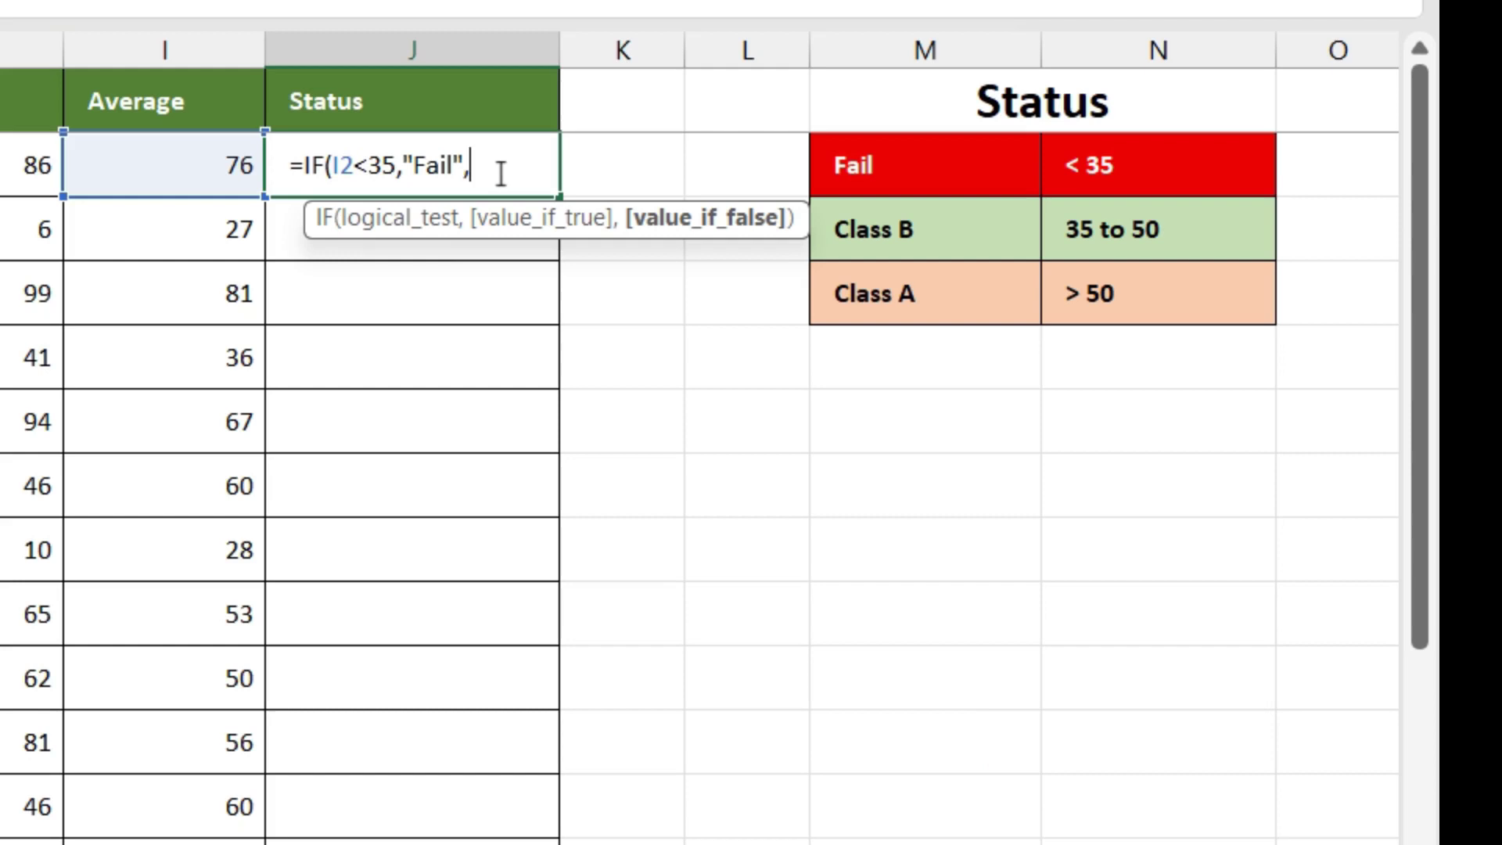
{"action": "type", "text": "if"}
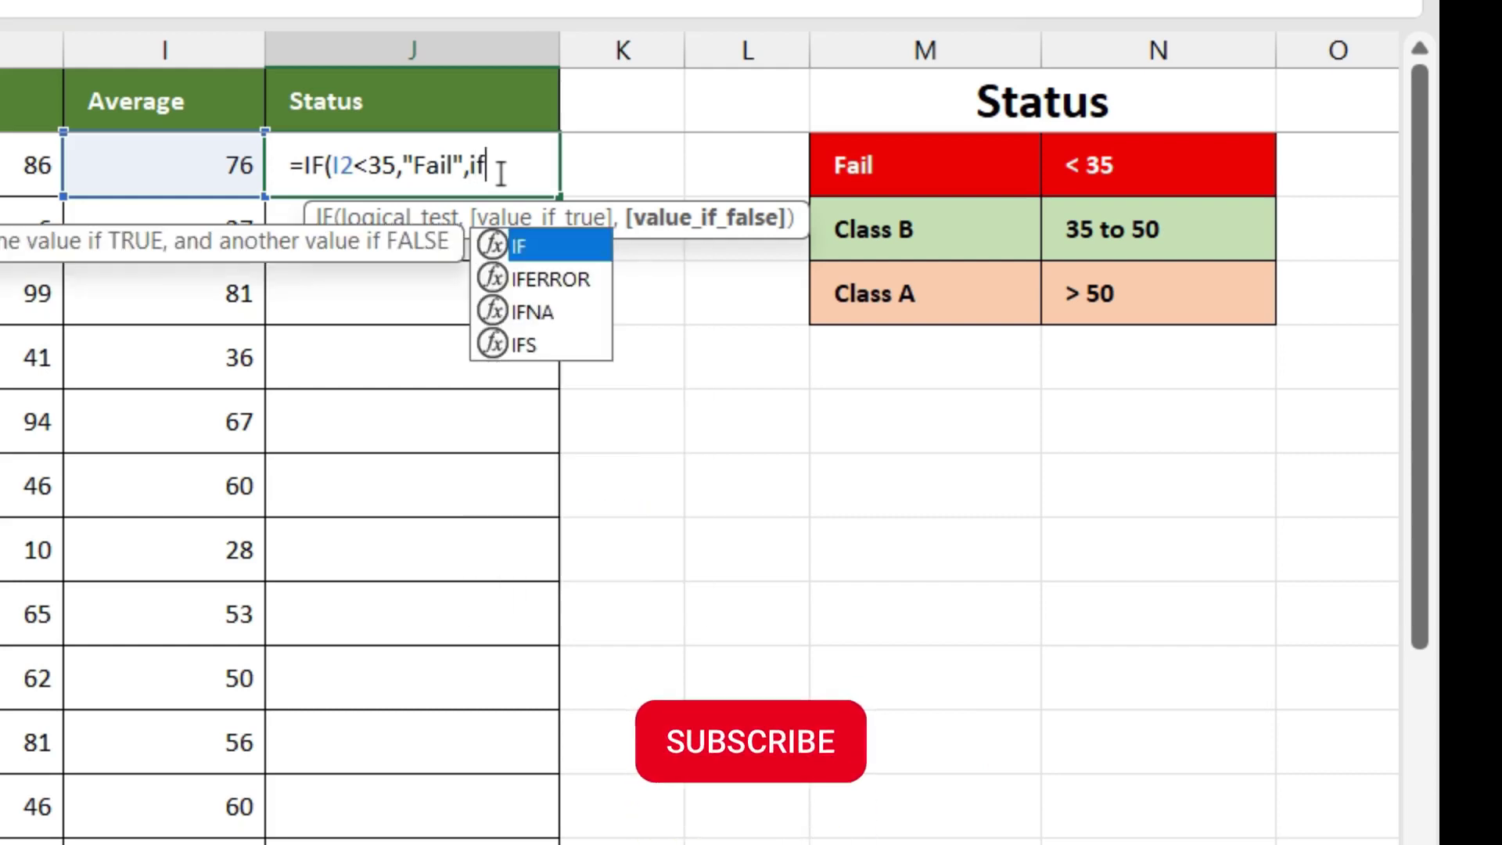
Extend J2's formula with IF(I2<=50,"Class B", then begin a third IF.
{"action": "key", "text": "Tab"}
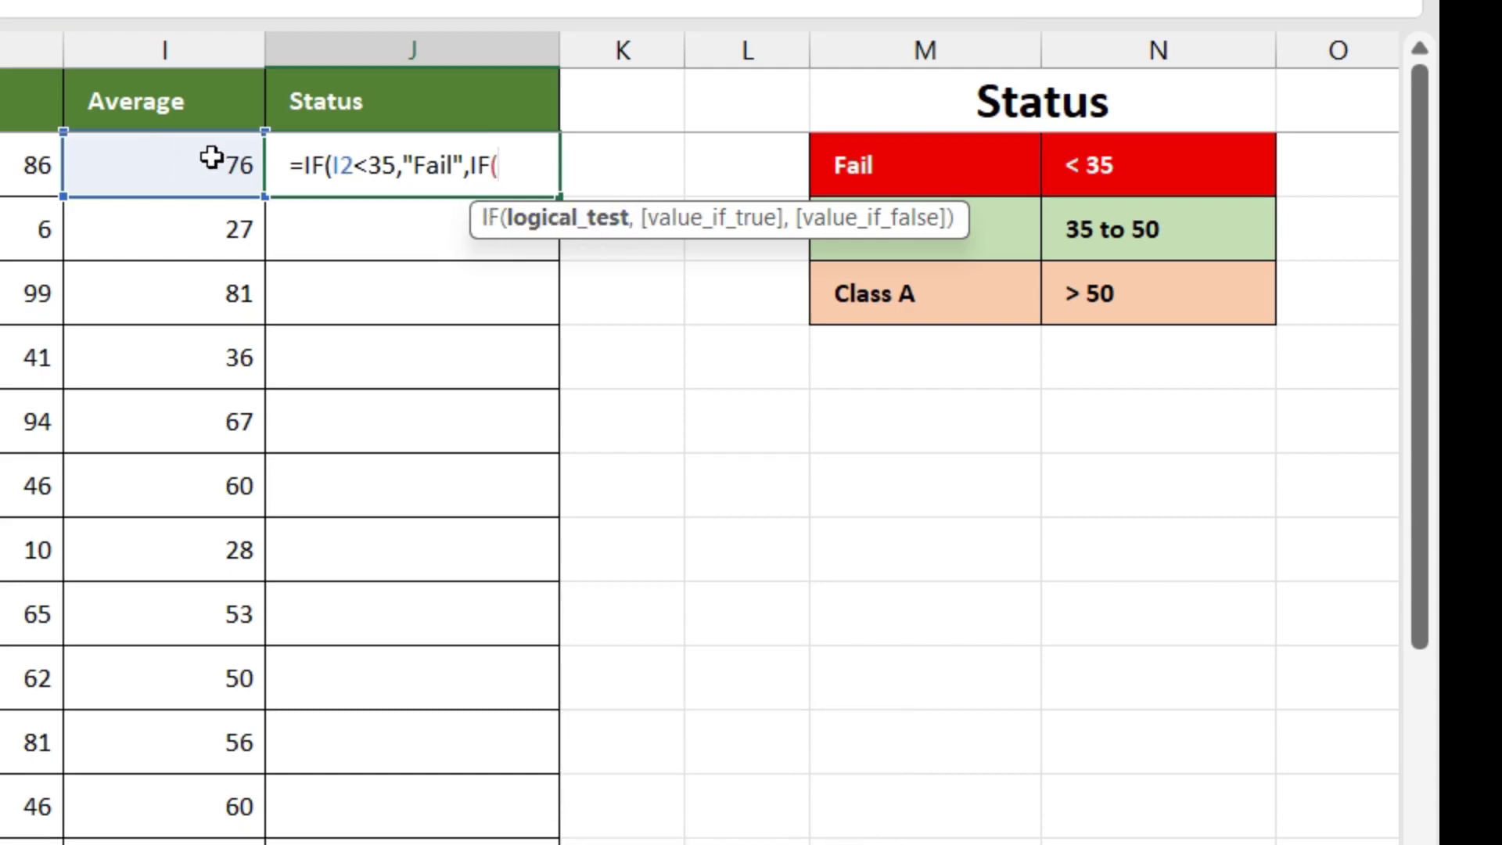
{"action": "left_click", "coordinate": [159, 161]}
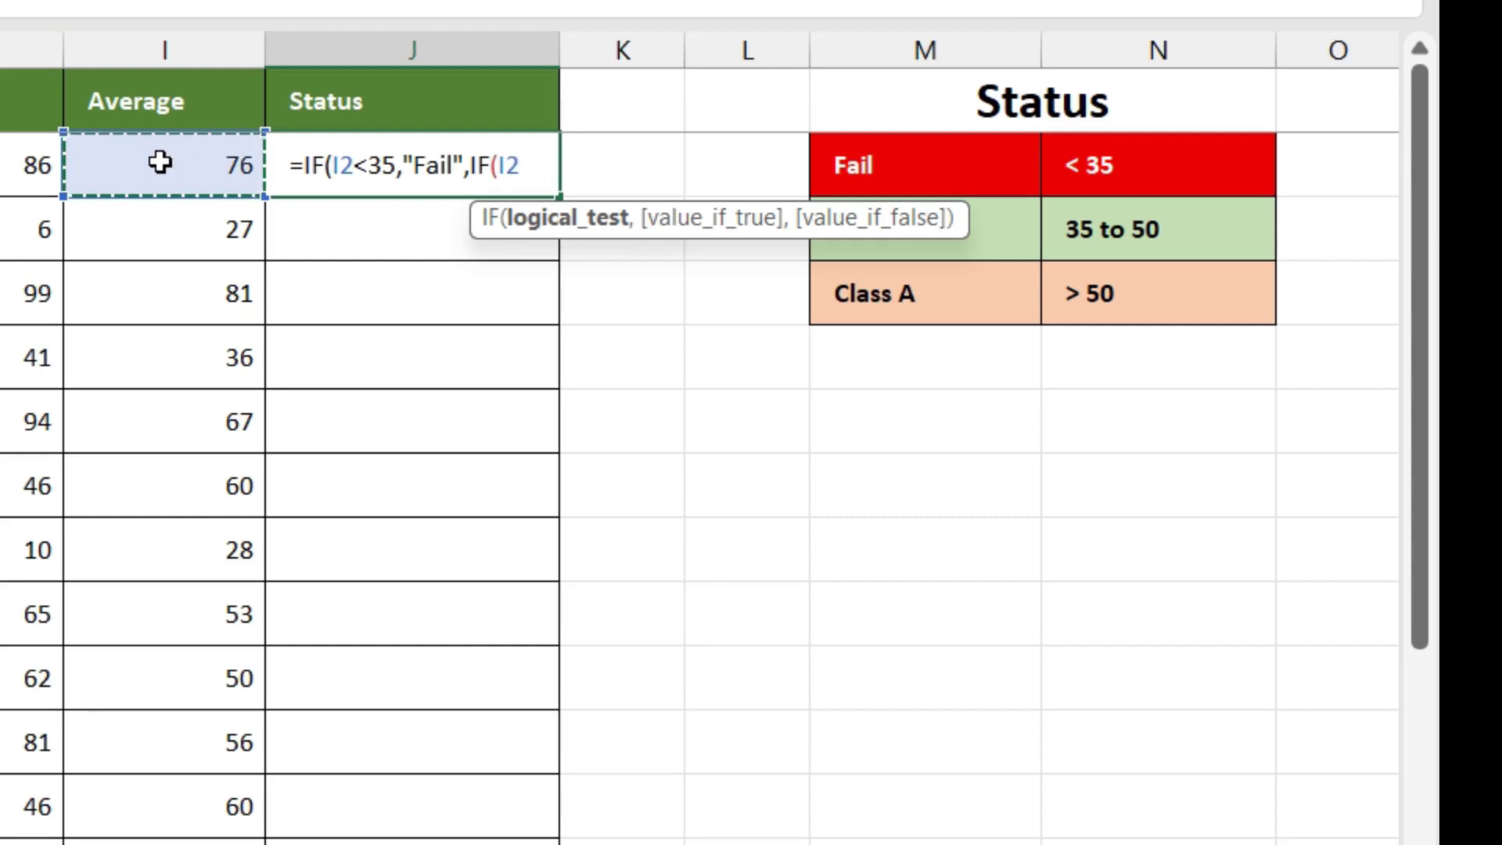
{"action": "type", "text": "<="}
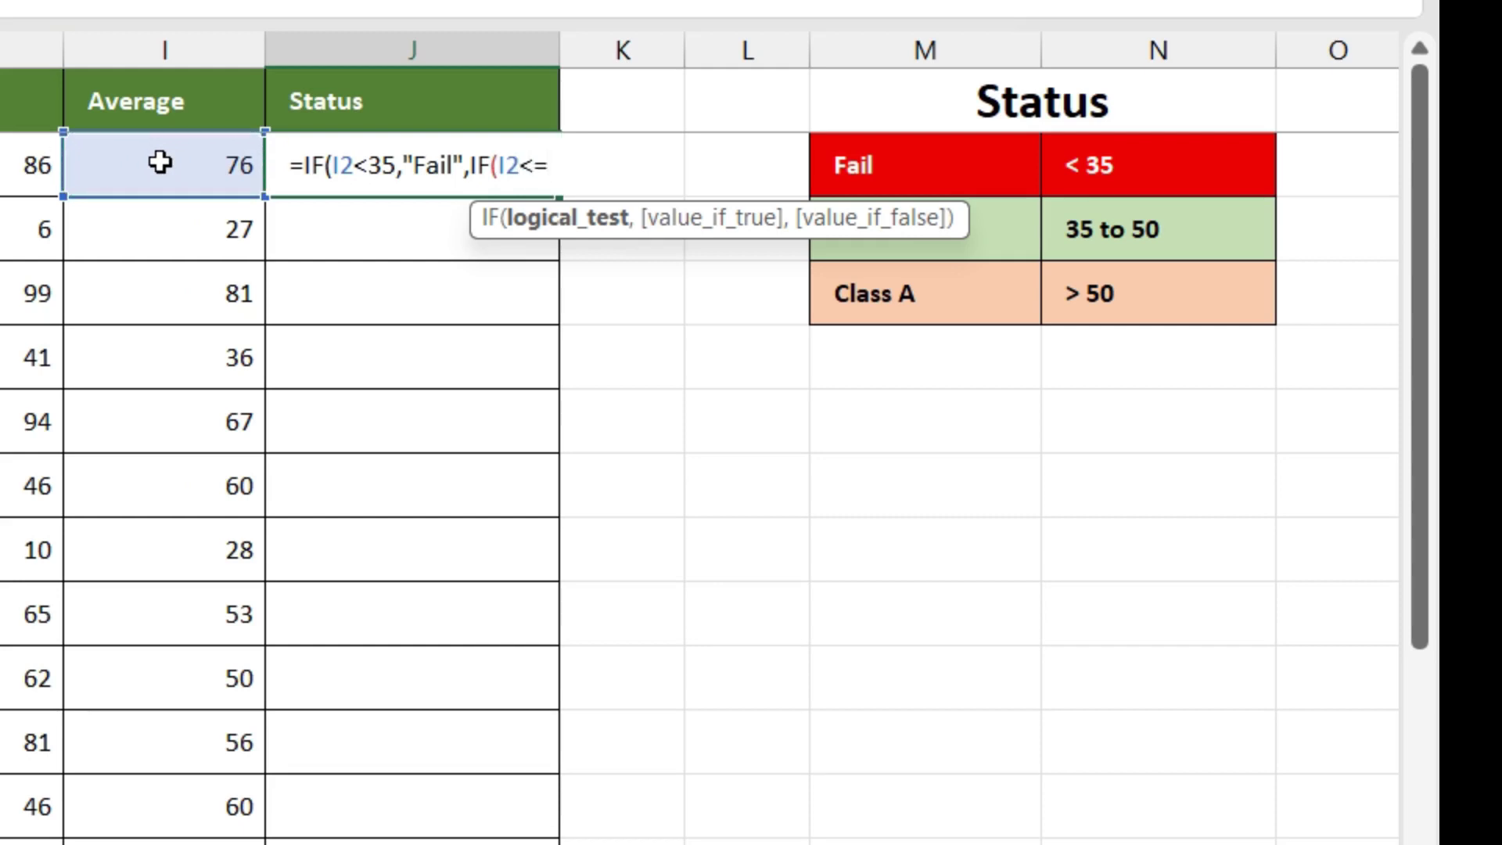
{"action": "type", "text": "50,"}
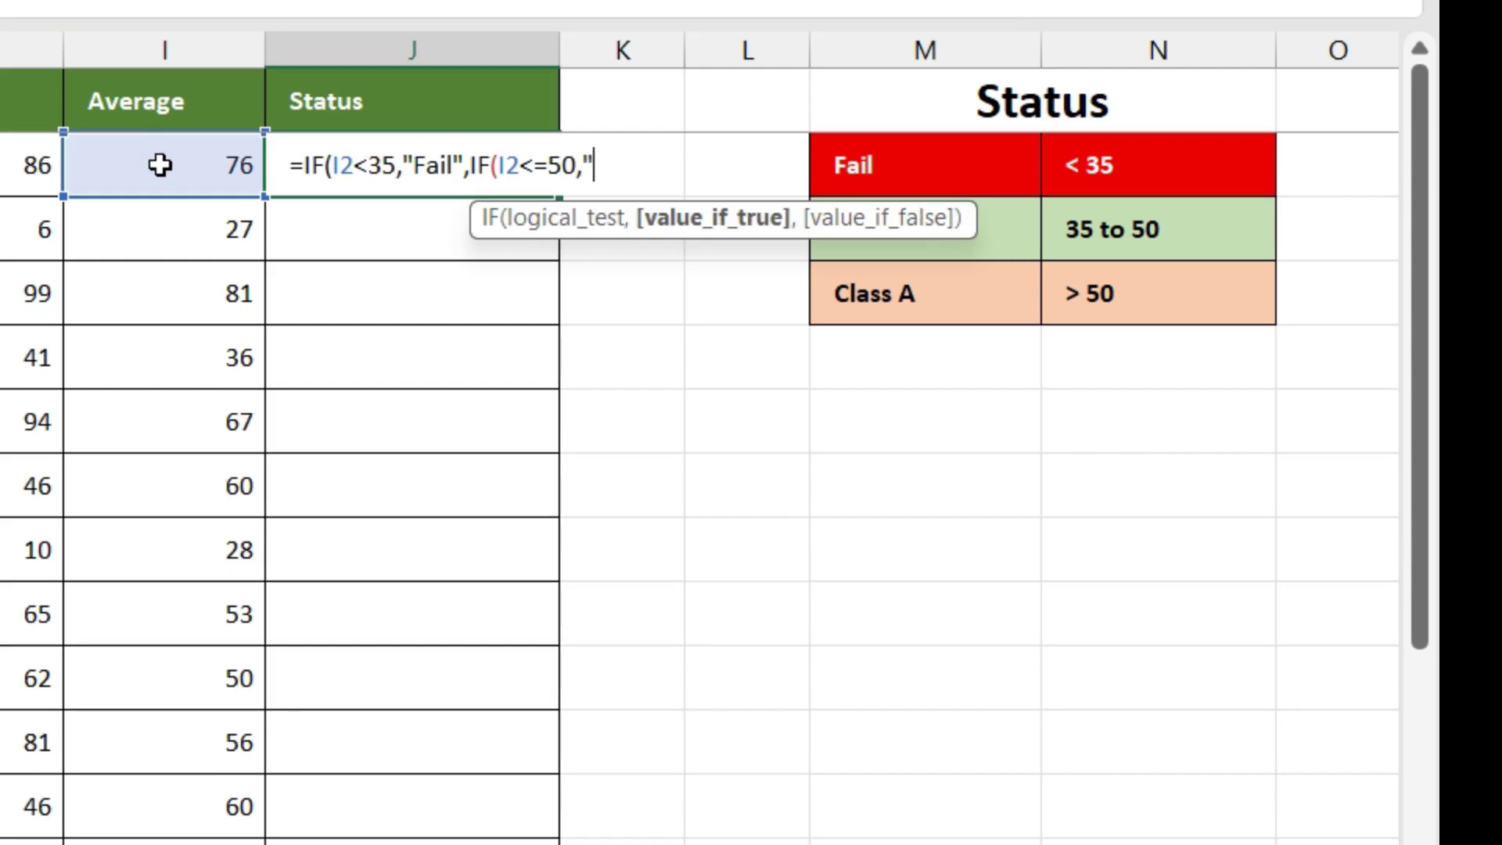
{"action": "type", "text": "\"Class B\""}
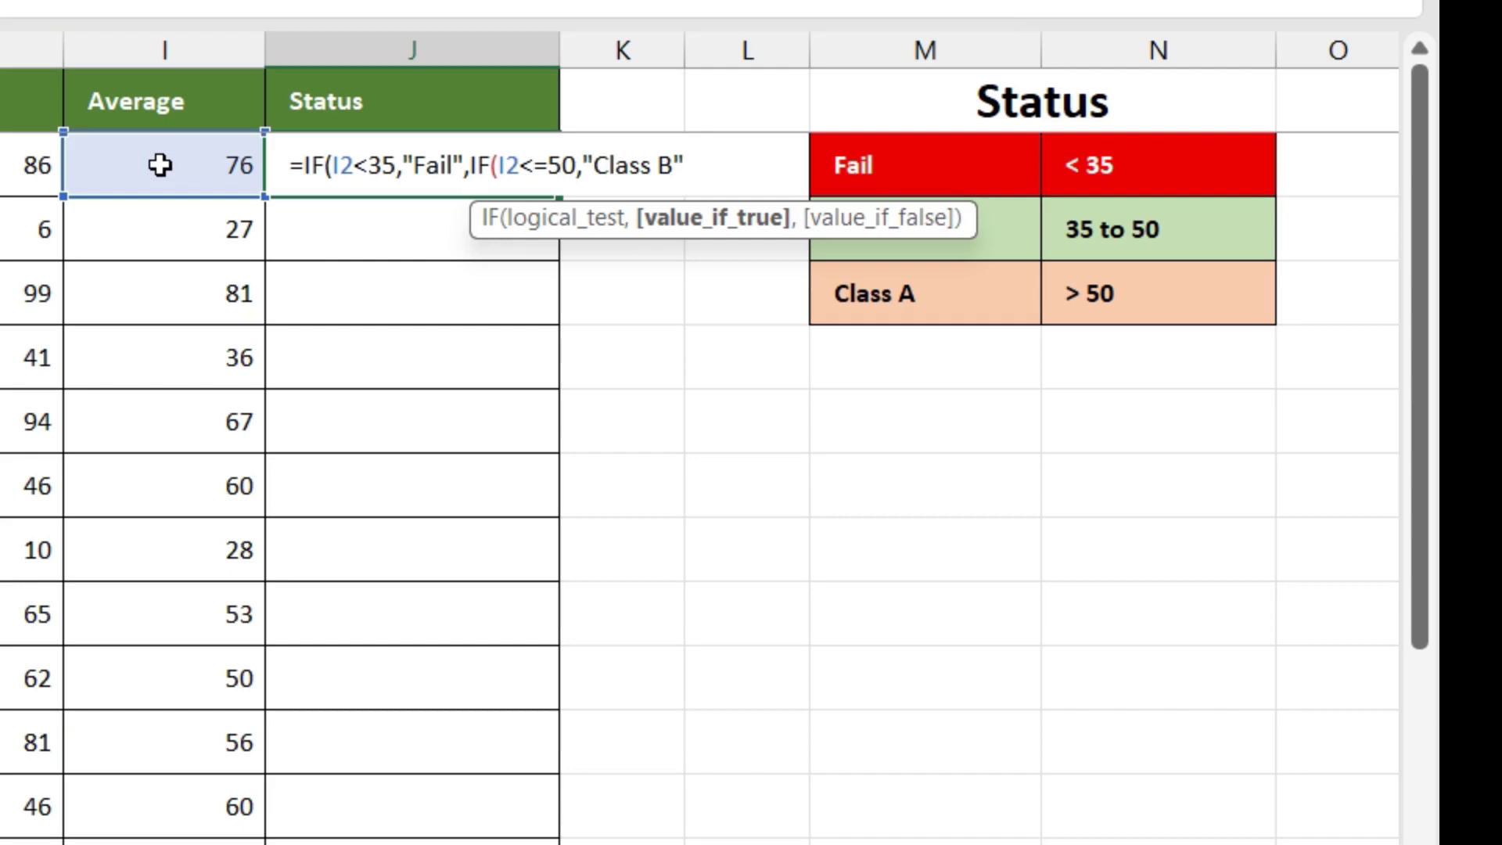
{"action": "type", "text": ","}
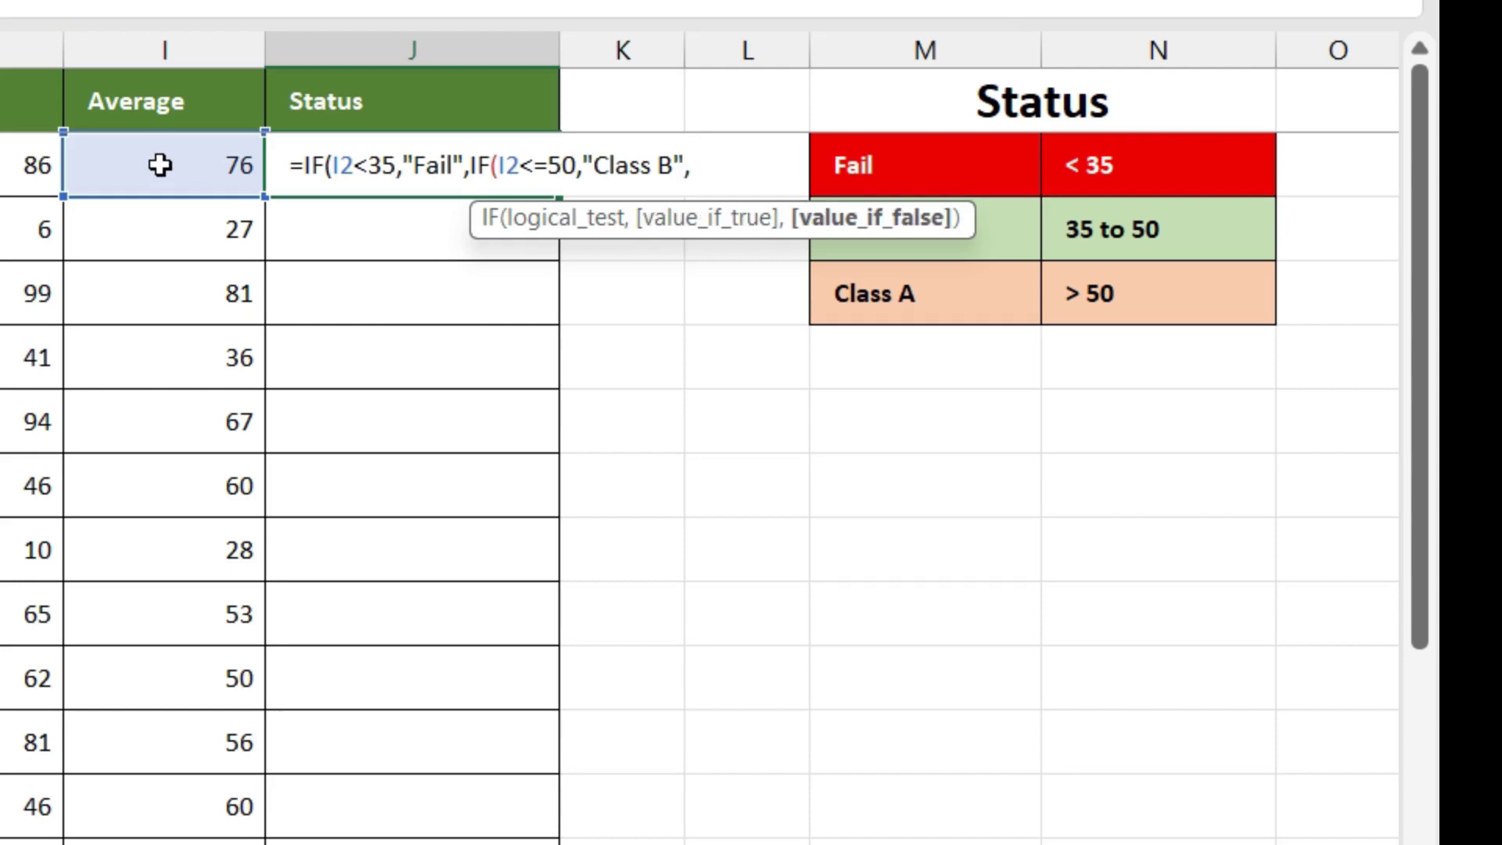
{"action": "type", "text": "if"}
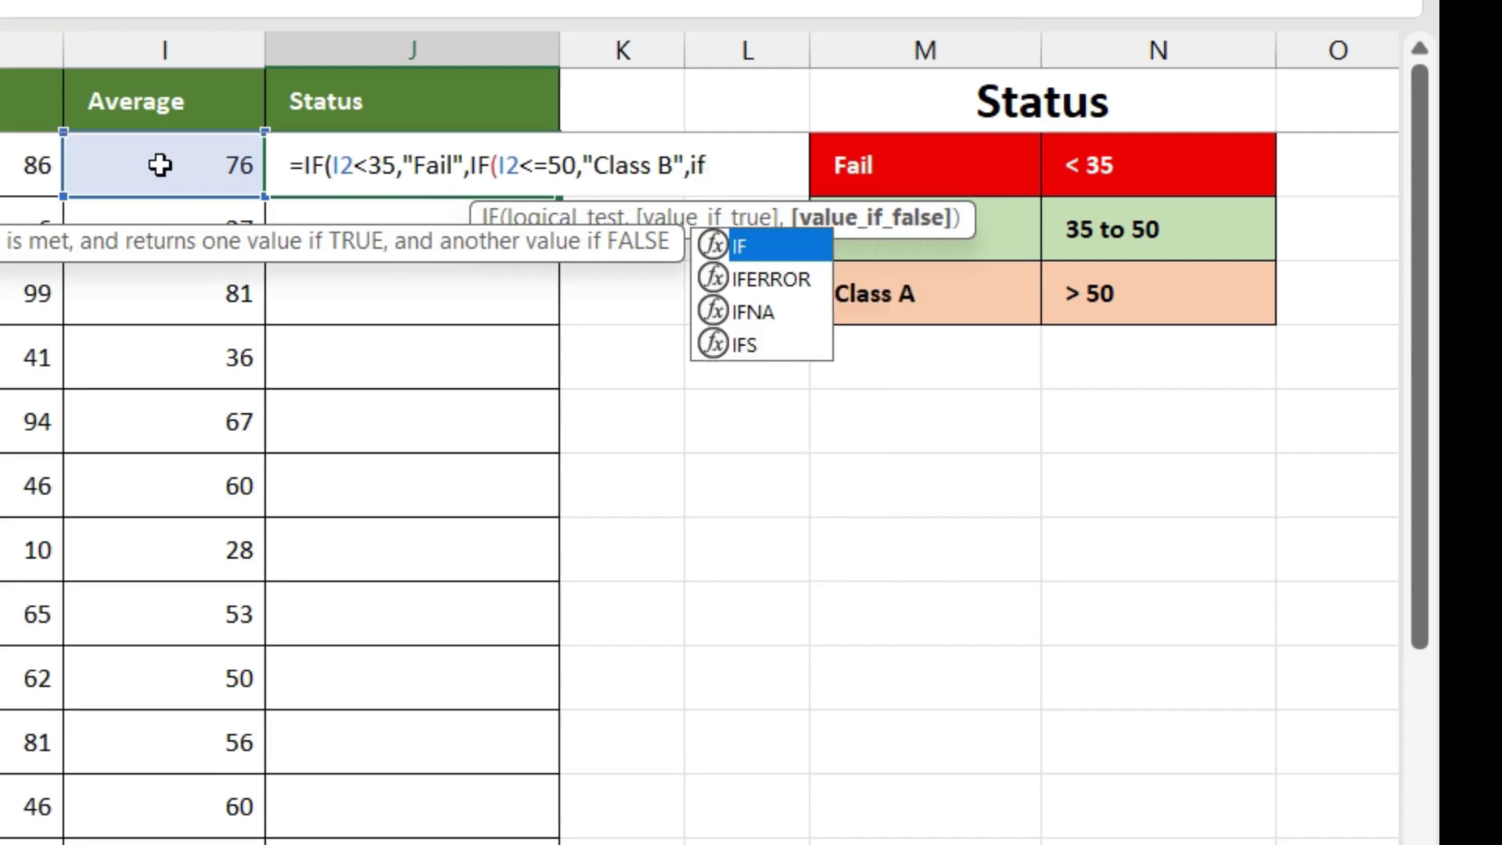
Finish J2 with IF(I2>50,"Class A"))) and commit it, showing Class A.
{"action": "key", "text": "Tab"}
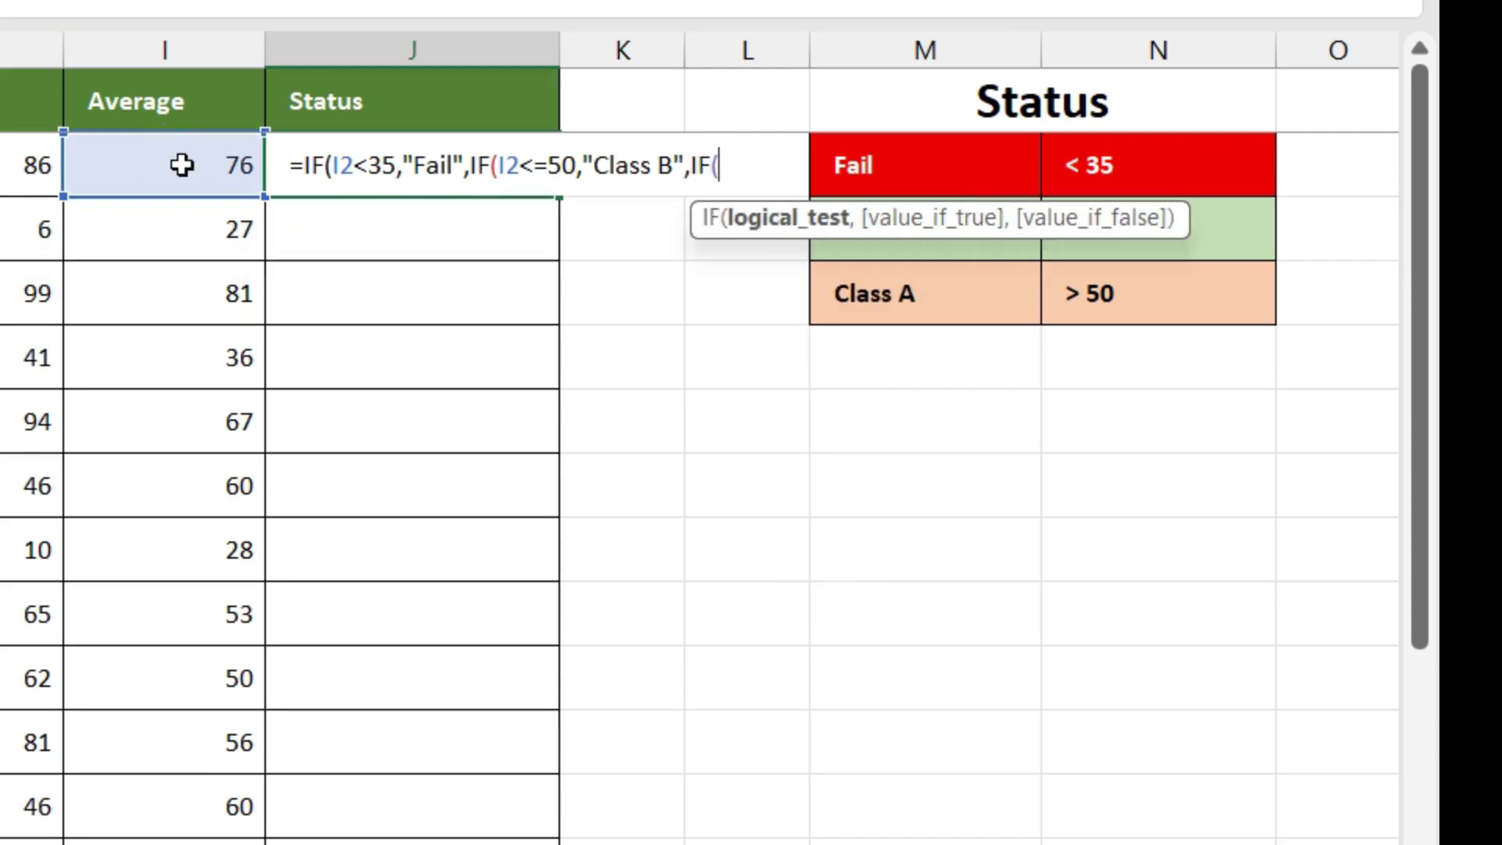
{"action": "left_click", "coordinate": [181, 166]}
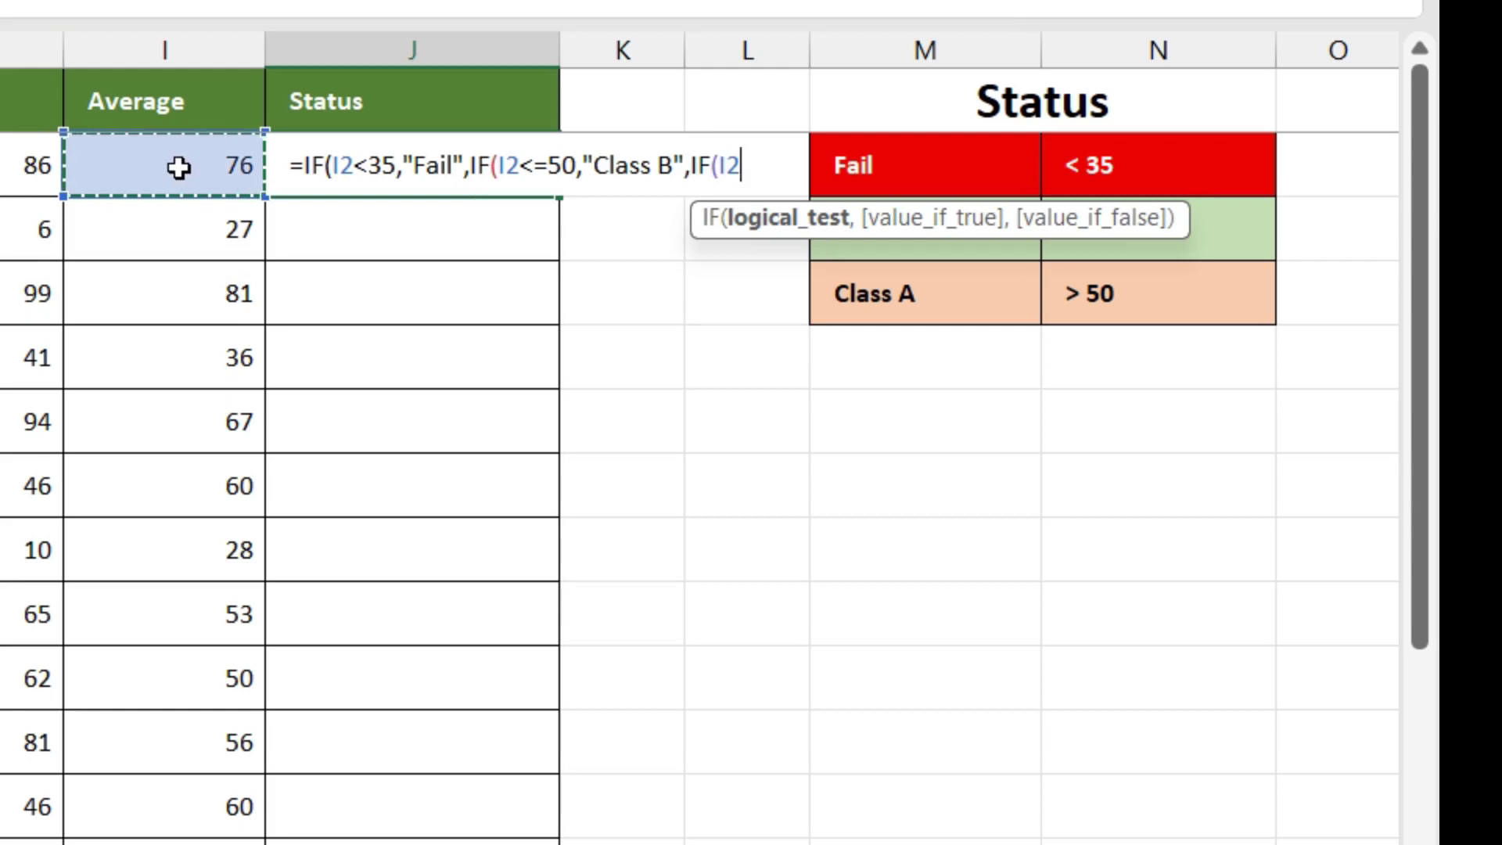
{"action": "type", "text": ">"}
{"action": "type", "text": "50"}
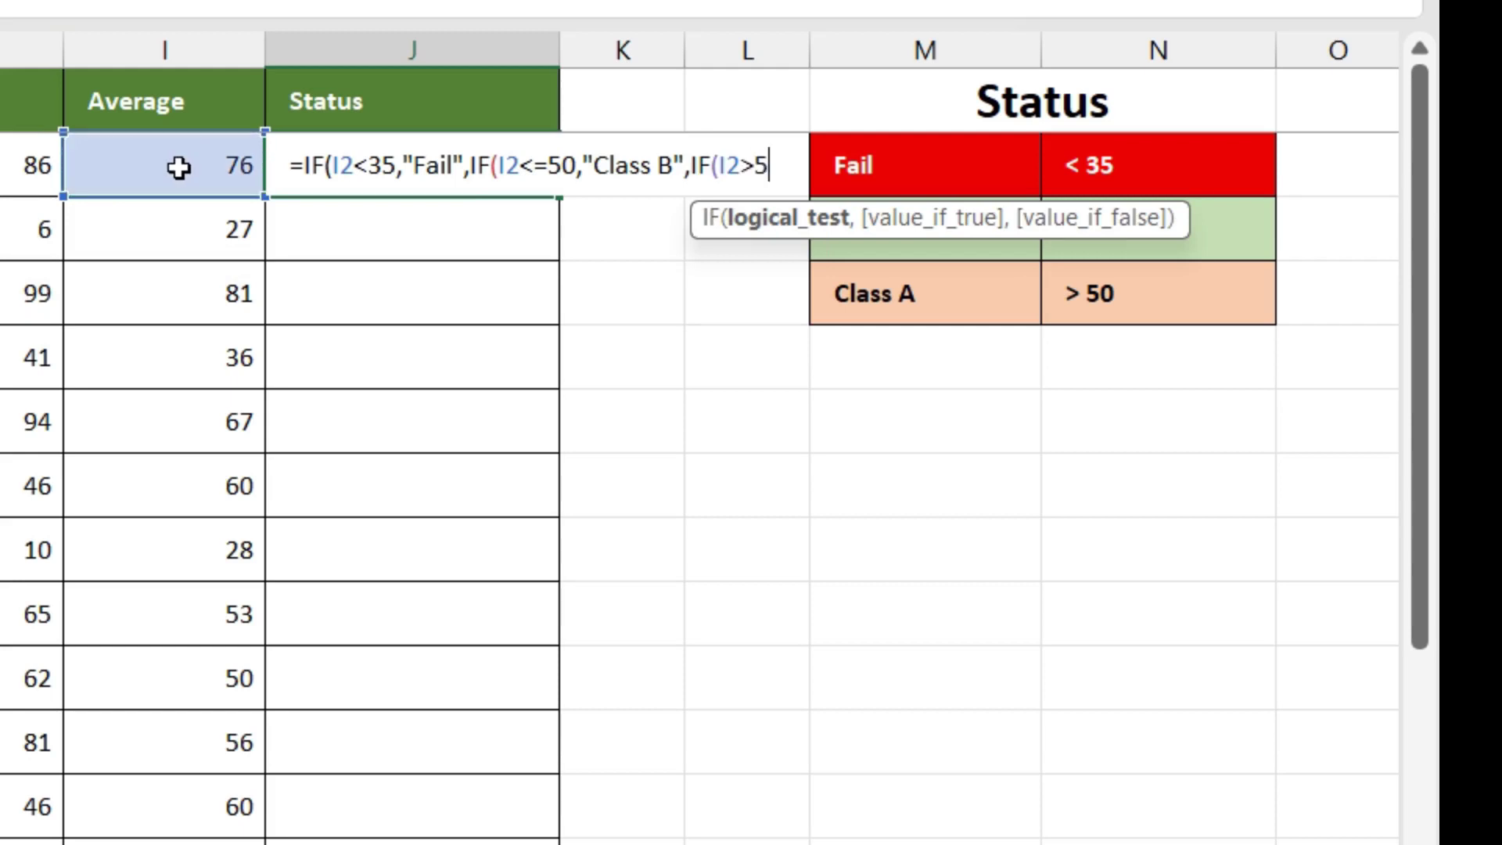
{"action": "type", "text": ","}
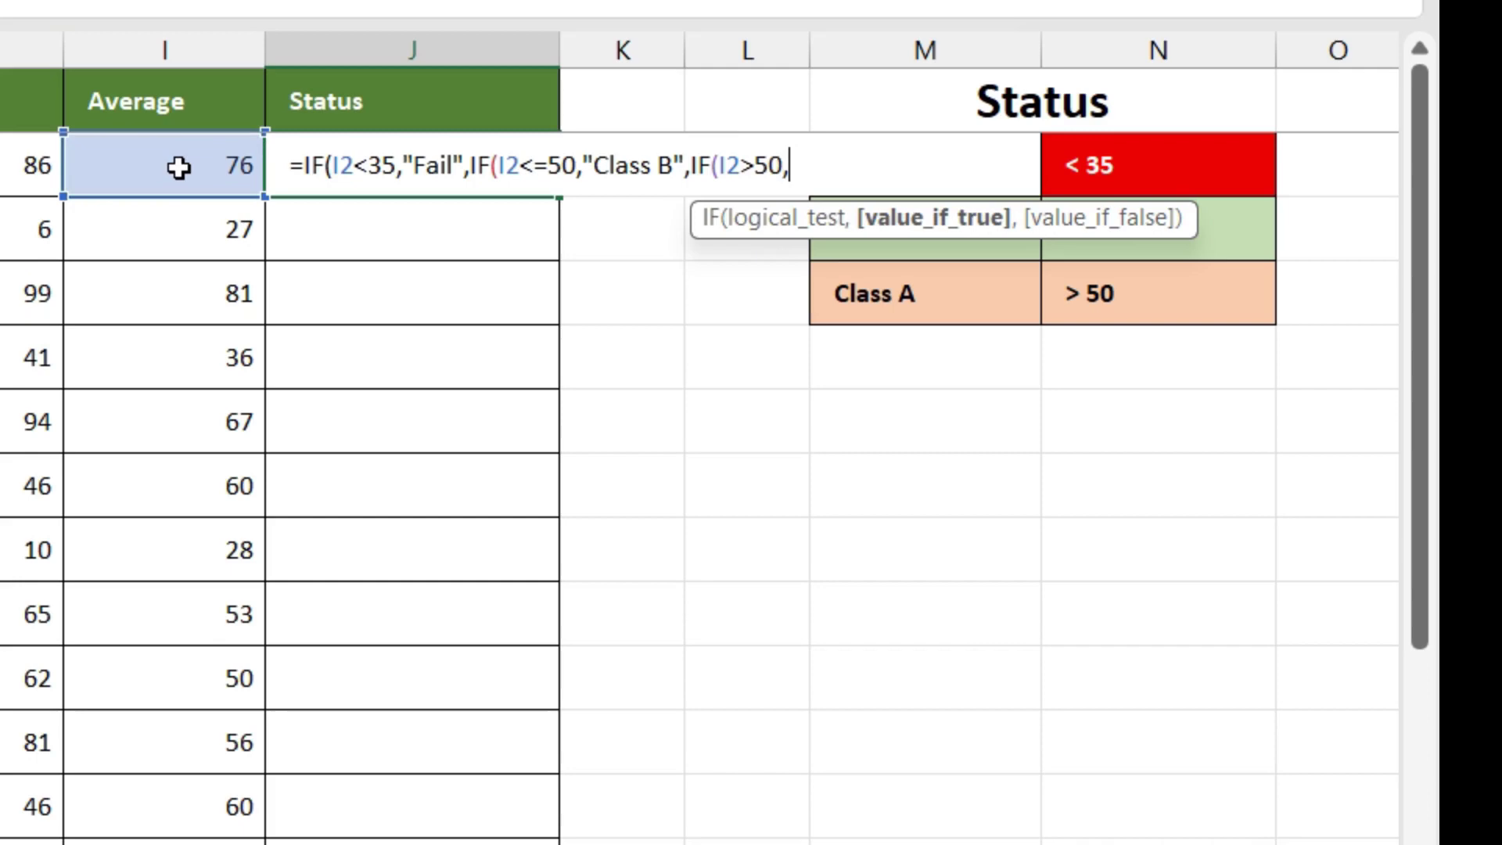
{"action": "type", "text": "\"Class A"}
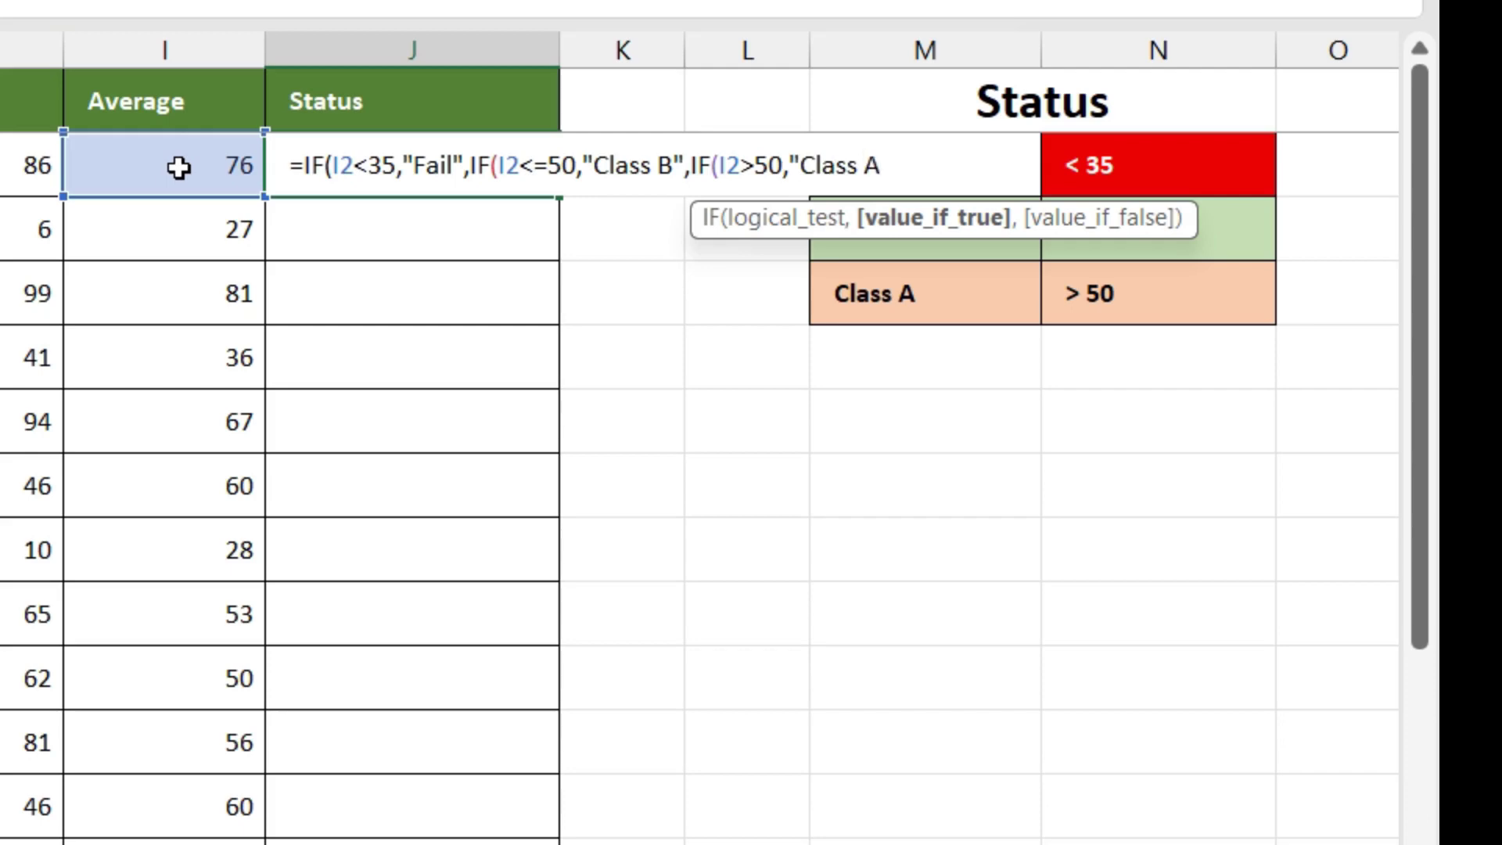
{"action": "type", "text": "\"))"}
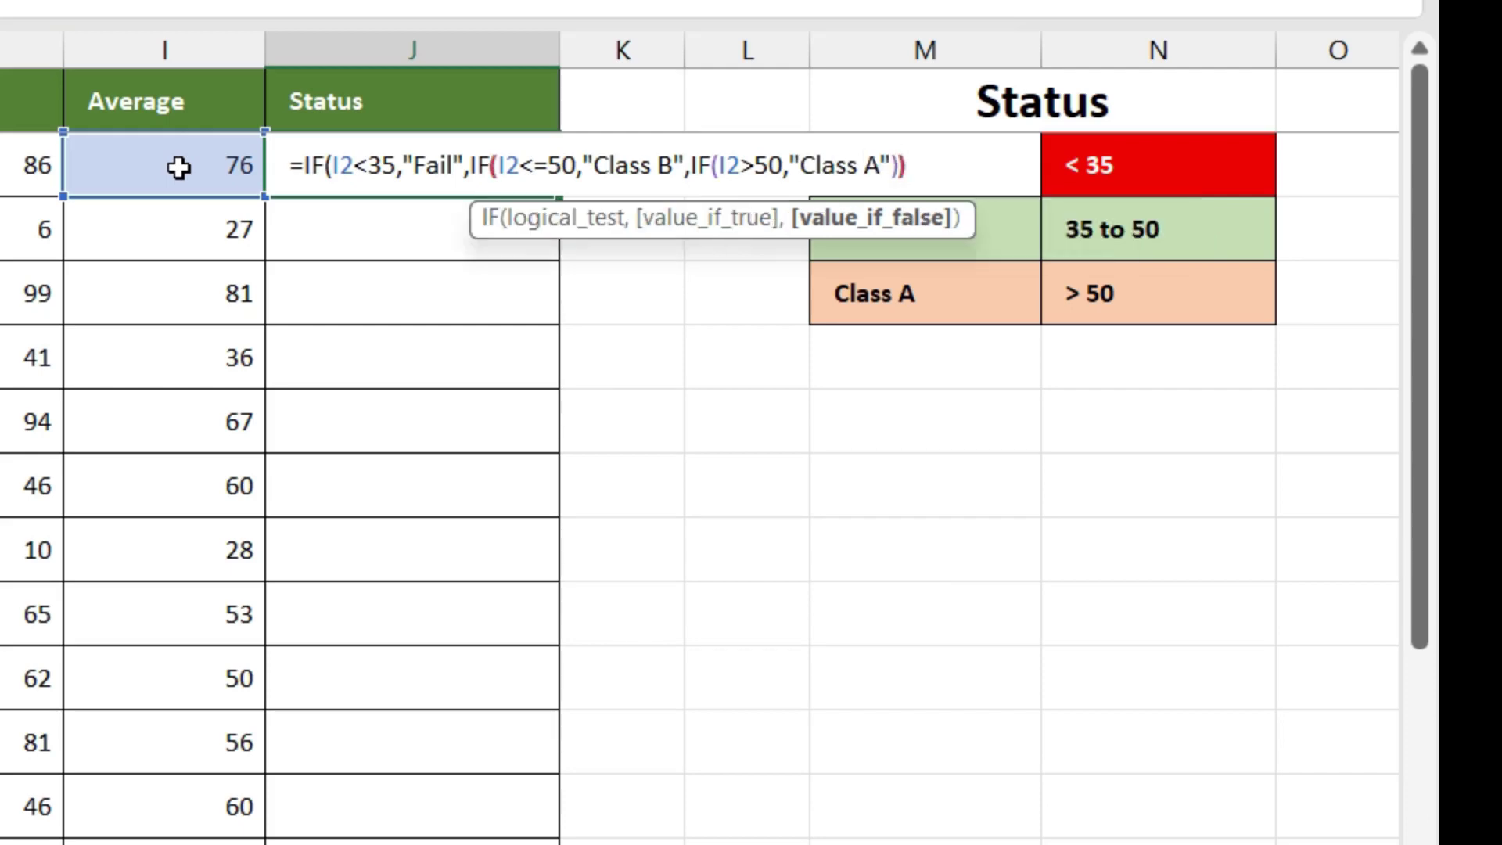
{"action": "type", "text": ")"}
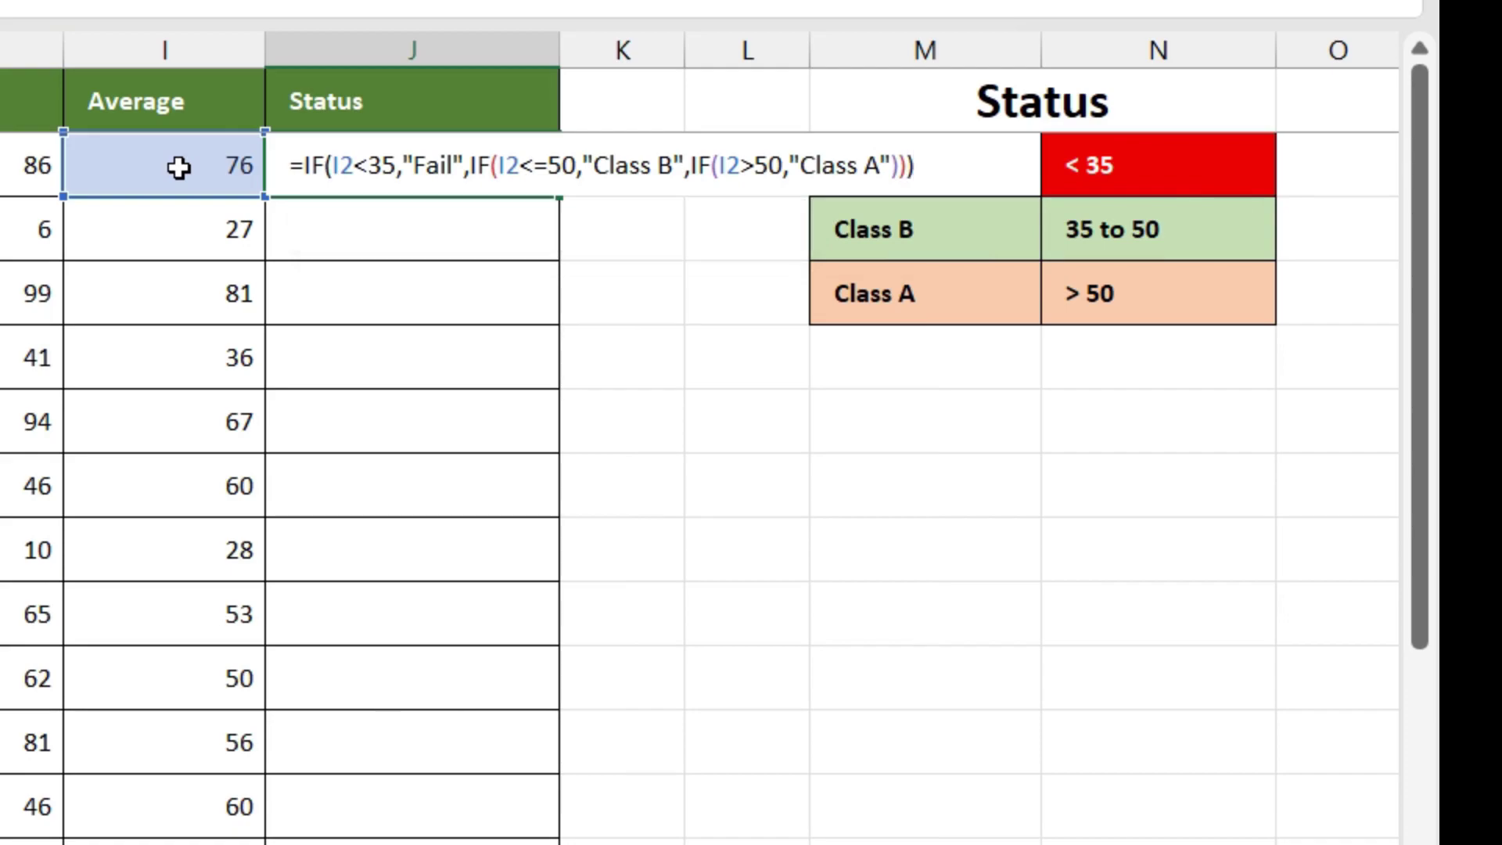
{"action": "key", "text": "Return"}
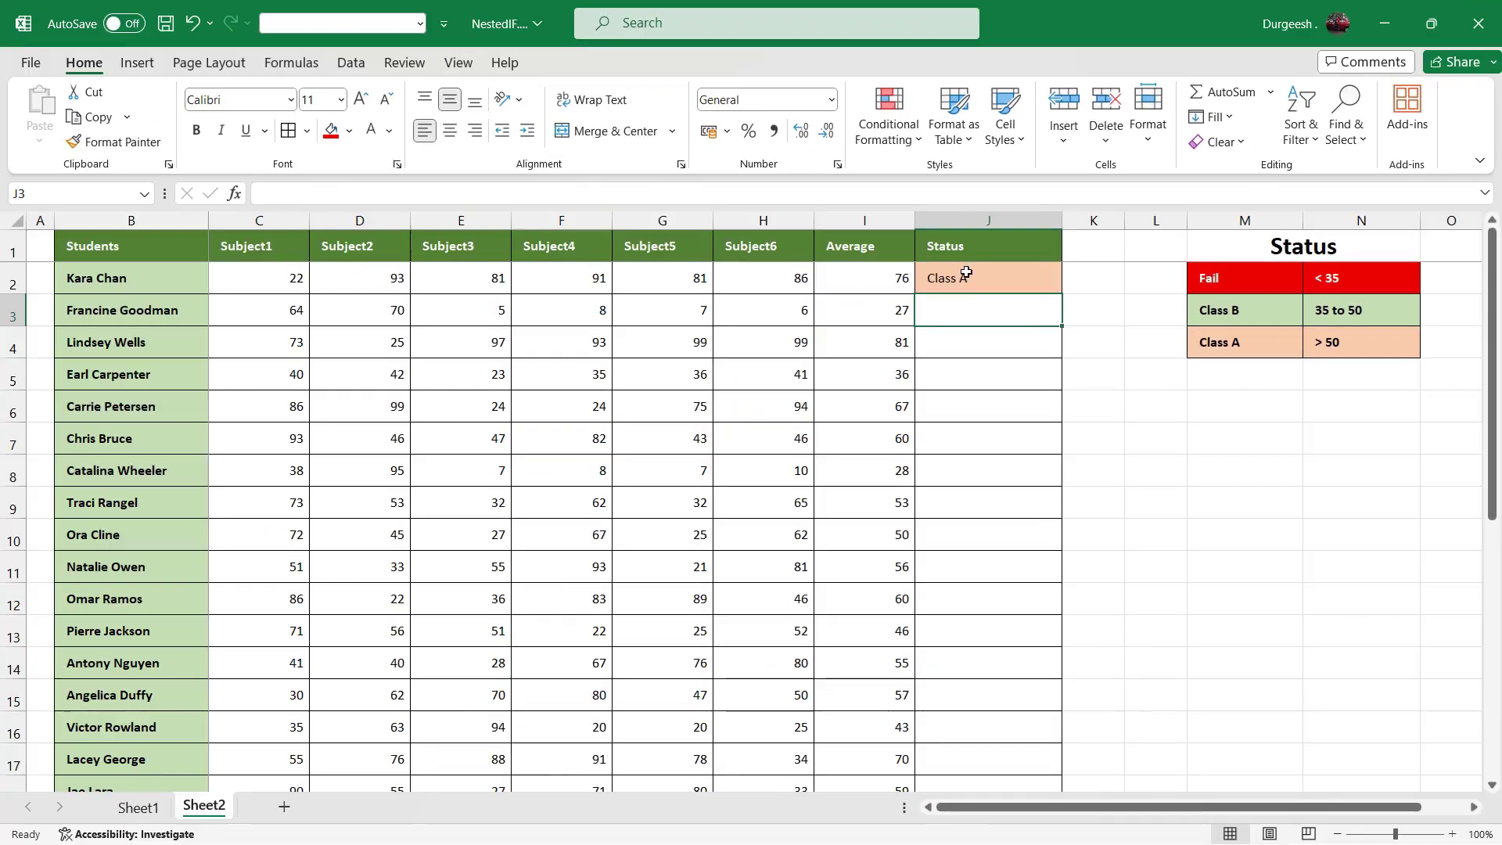
Recheck the I2 and J2 formulas, then copy J2's status formula down column J.
{"action": "left_click", "coordinate": [967, 274]}
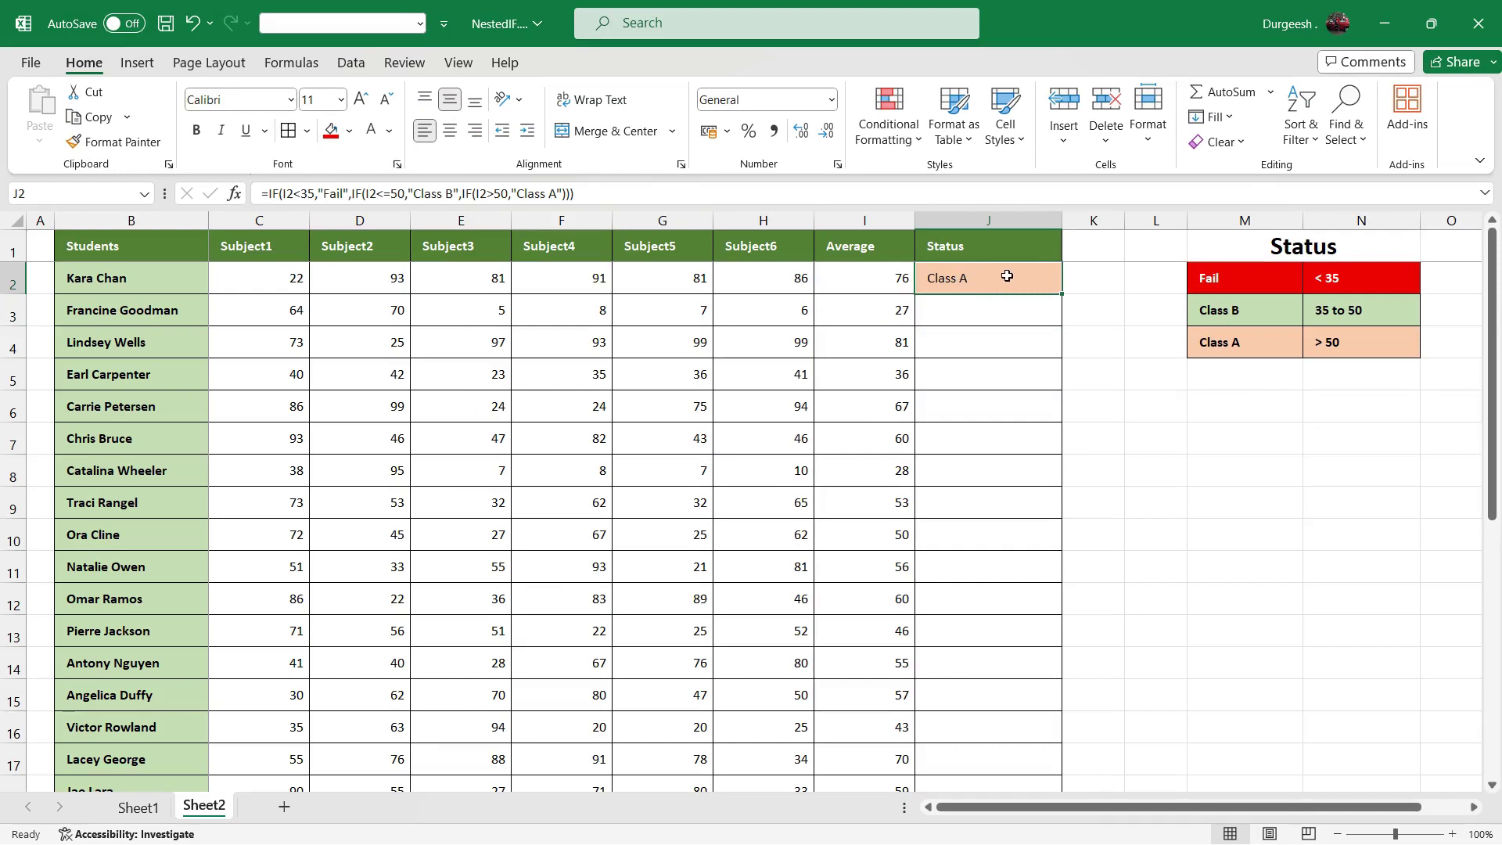
{"action": "left_click", "coordinate": [869, 279]}
{"action": "left_click", "coordinate": [1025, 280]}
{"action": "double_click", "coordinate": [1063, 295]}
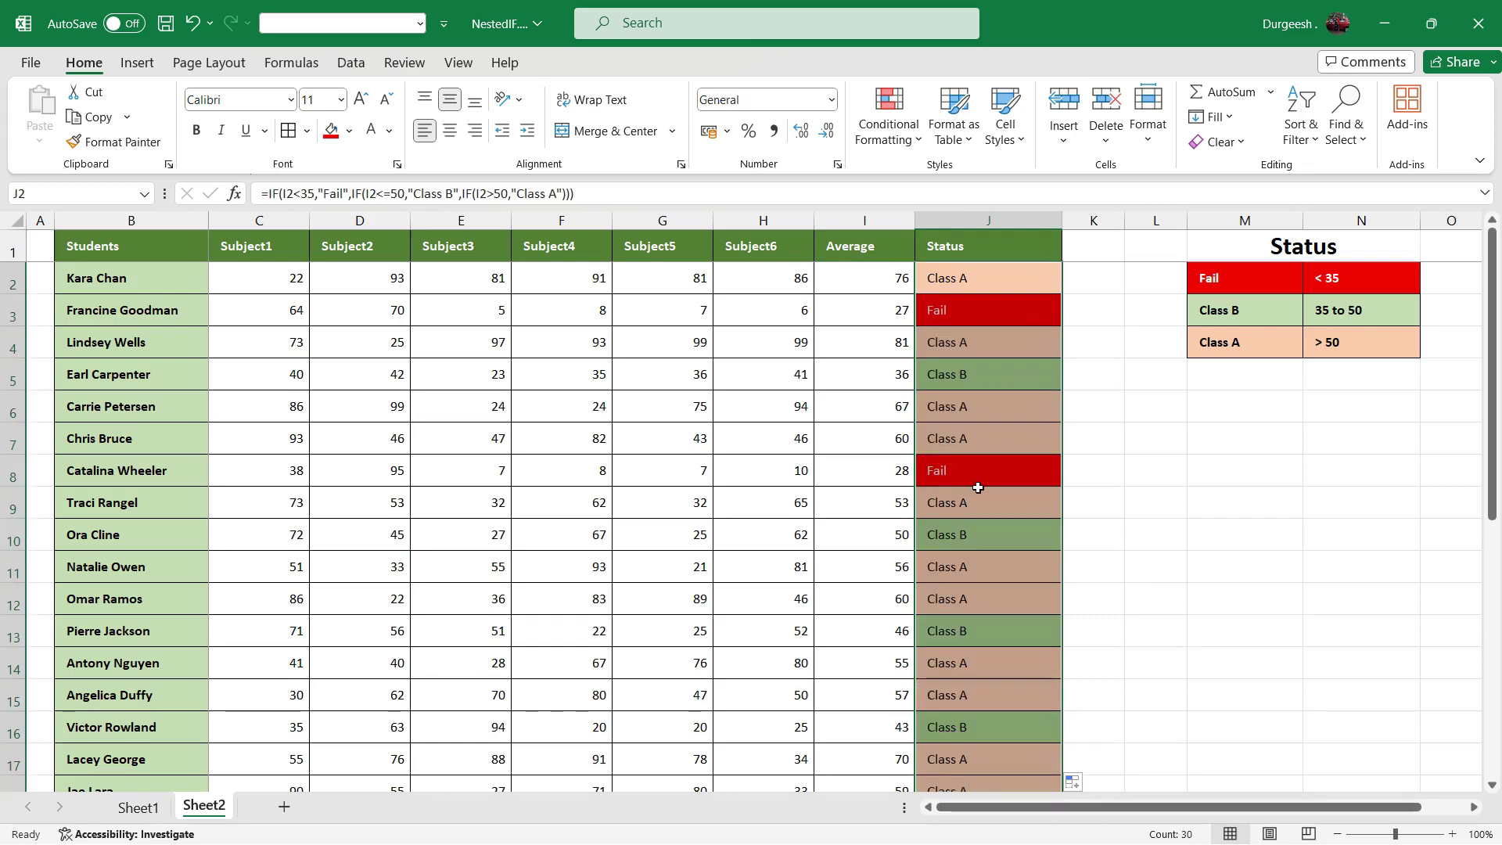
Review the filled status results, checking J7 and J8 against the Class B rule.
{"action": "left_click_drag", "start_coordinate": [987, 282], "coordinate": [970, 739]}
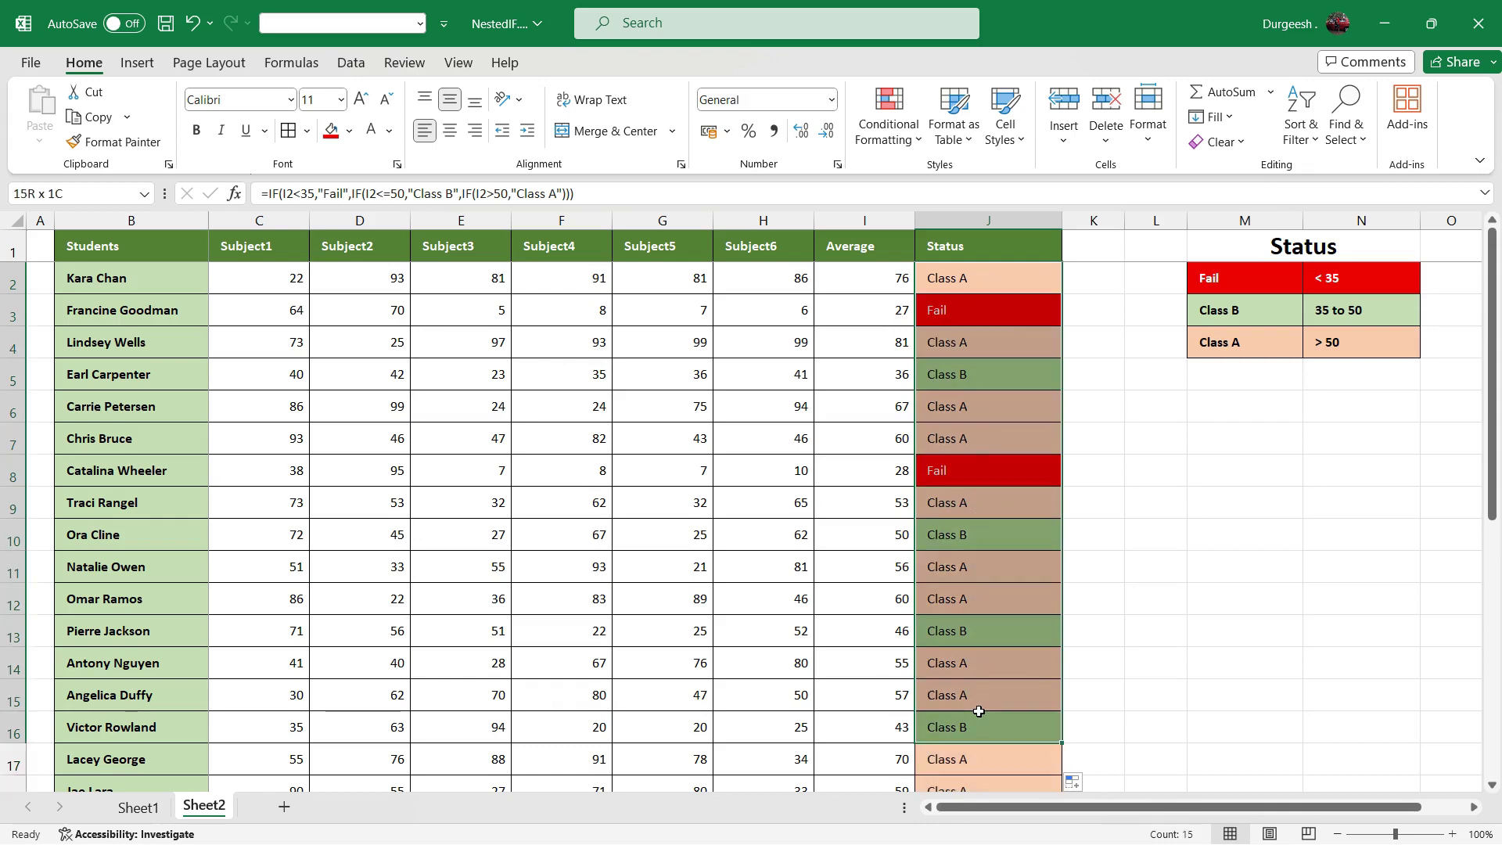
{"action": "left_click", "coordinate": [970, 442]}
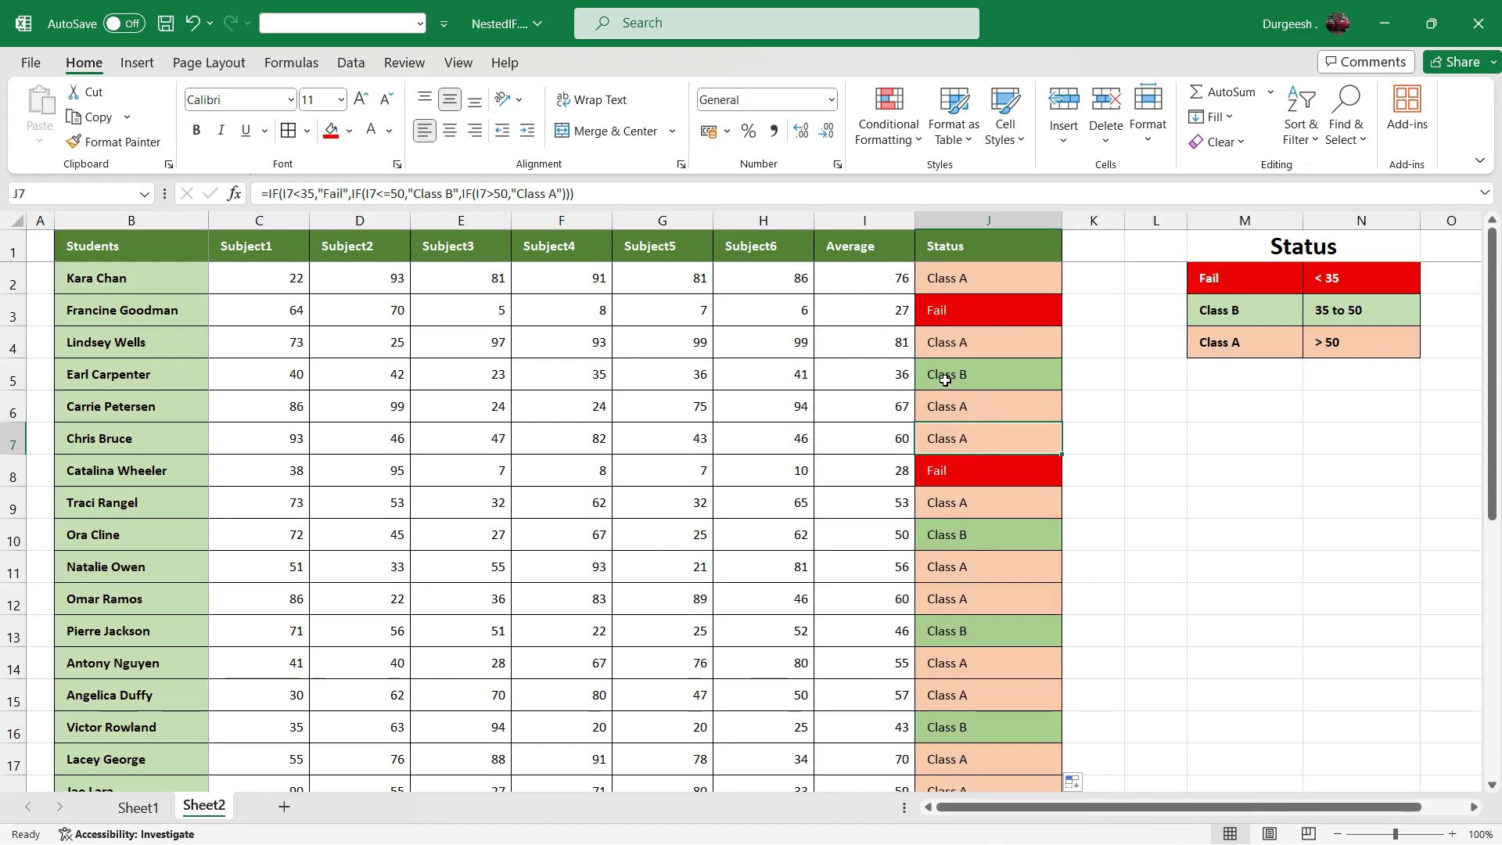
{"action": "left_click", "coordinate": [1260, 310]}
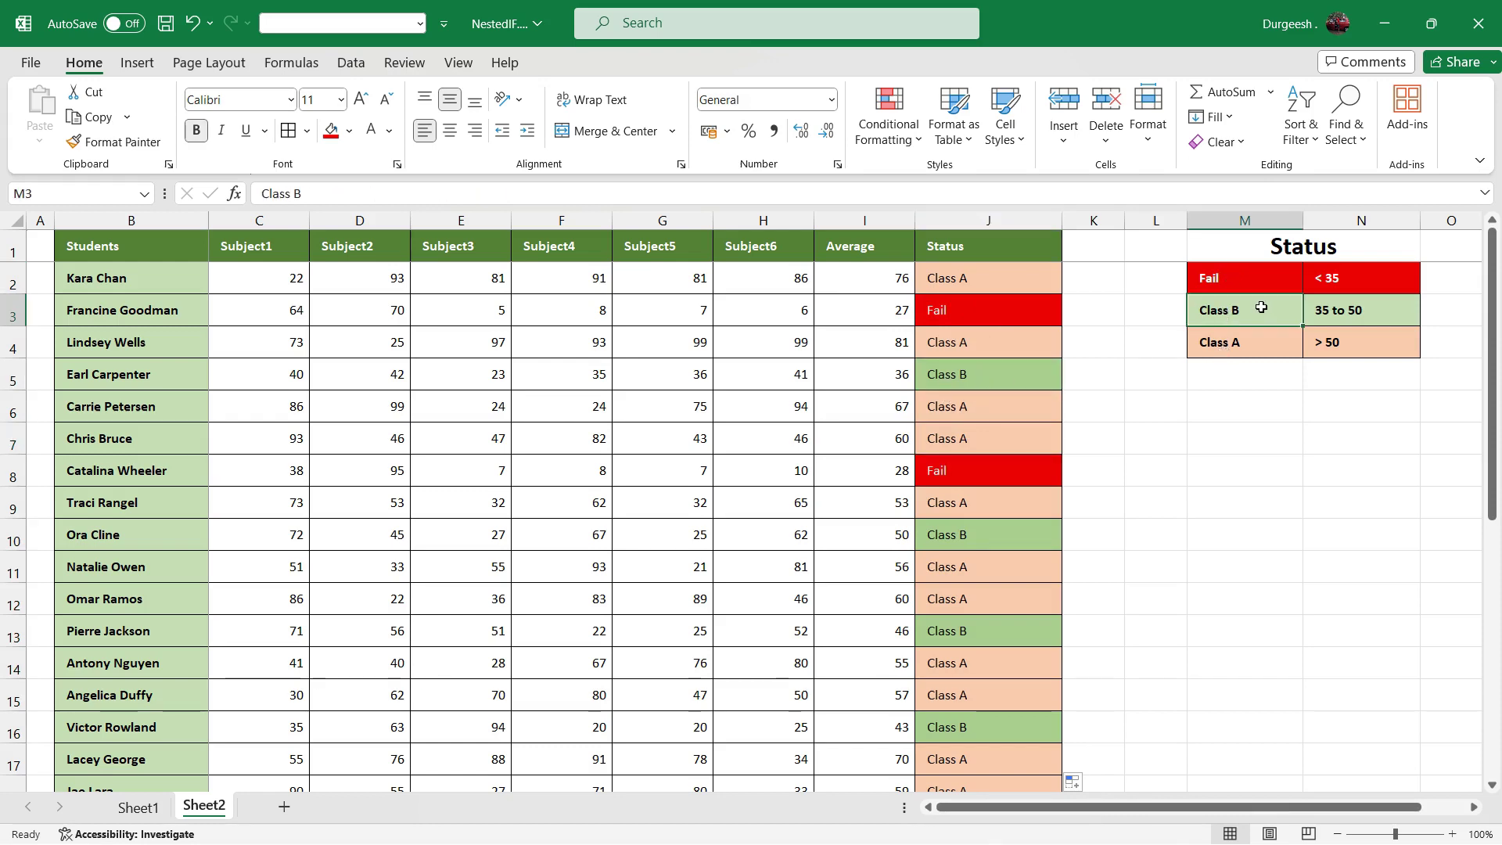
{"action": "left_click", "coordinate": [974, 468]}
{"action": "scroll", "coordinate": [999, 463], "scroll_direction": "down", "scroll_amount": 2}
{"action": "scroll", "coordinate": [999, 462], "scroll_direction": "up", "scroll_amount": 2}
{"action": "scroll", "coordinate": [996, 472], "scroll_direction": "down", "scroll_amount": 5}
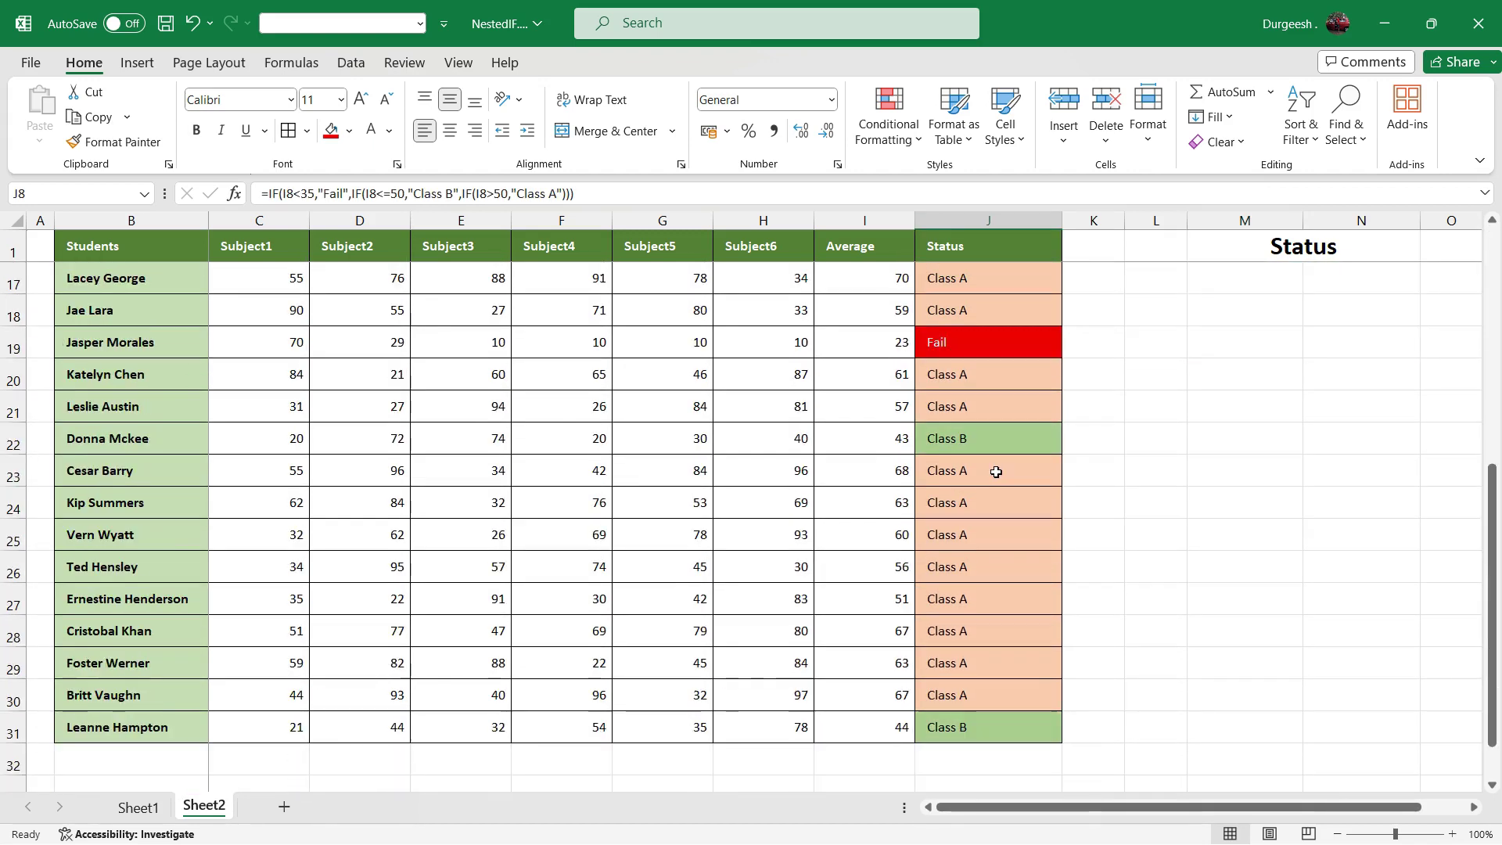
{"action": "scroll", "coordinate": [996, 472], "scroll_direction": "up", "scroll_amount": 5}
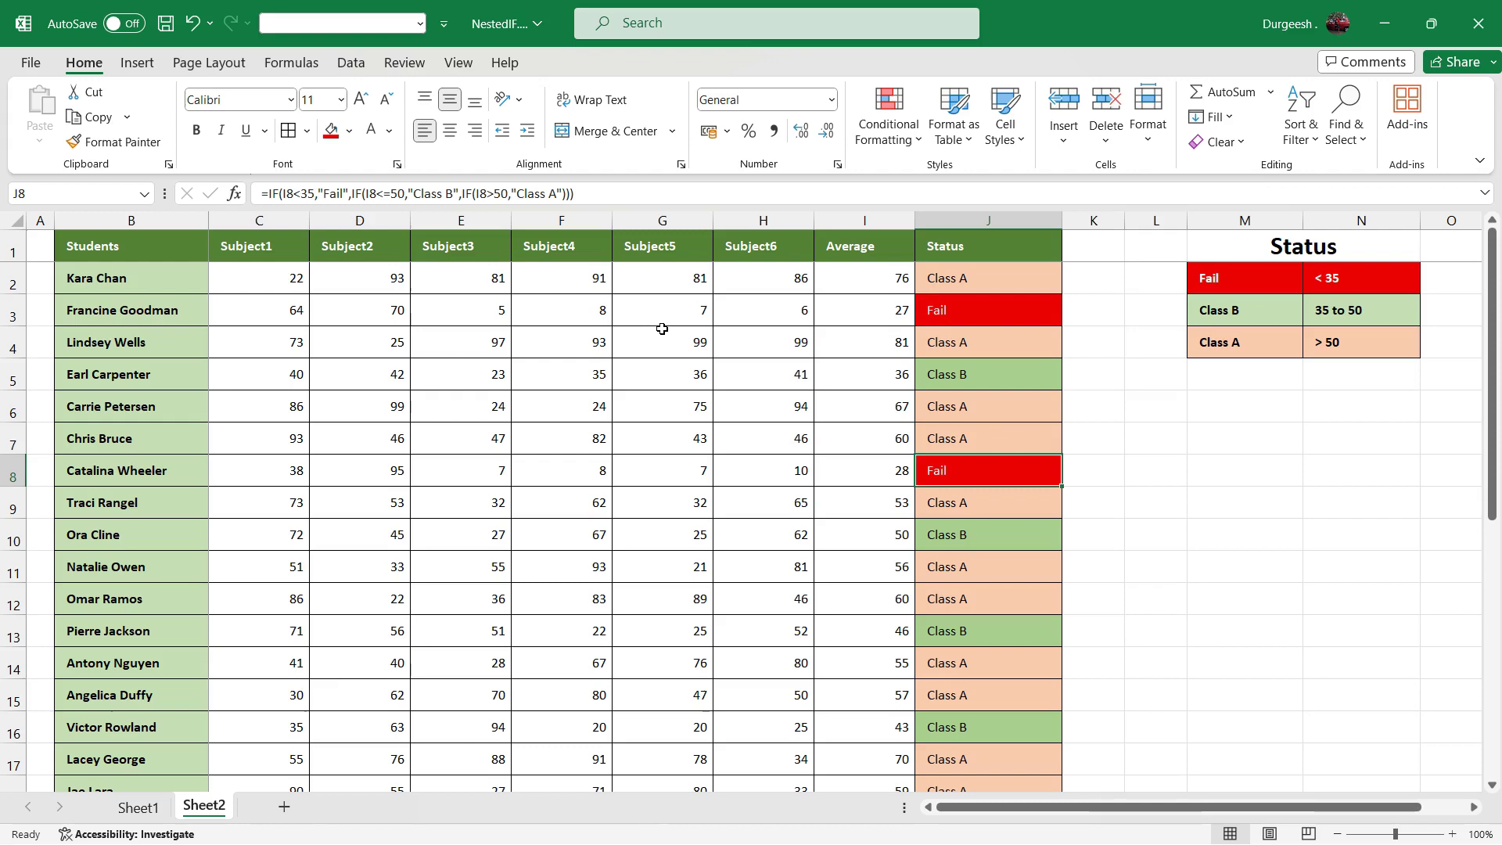
Enter test scores 10, 5, 5 and 4 in row 2's Subject1–4 cells.
{"action": "left_click", "coordinate": [877, 284]}
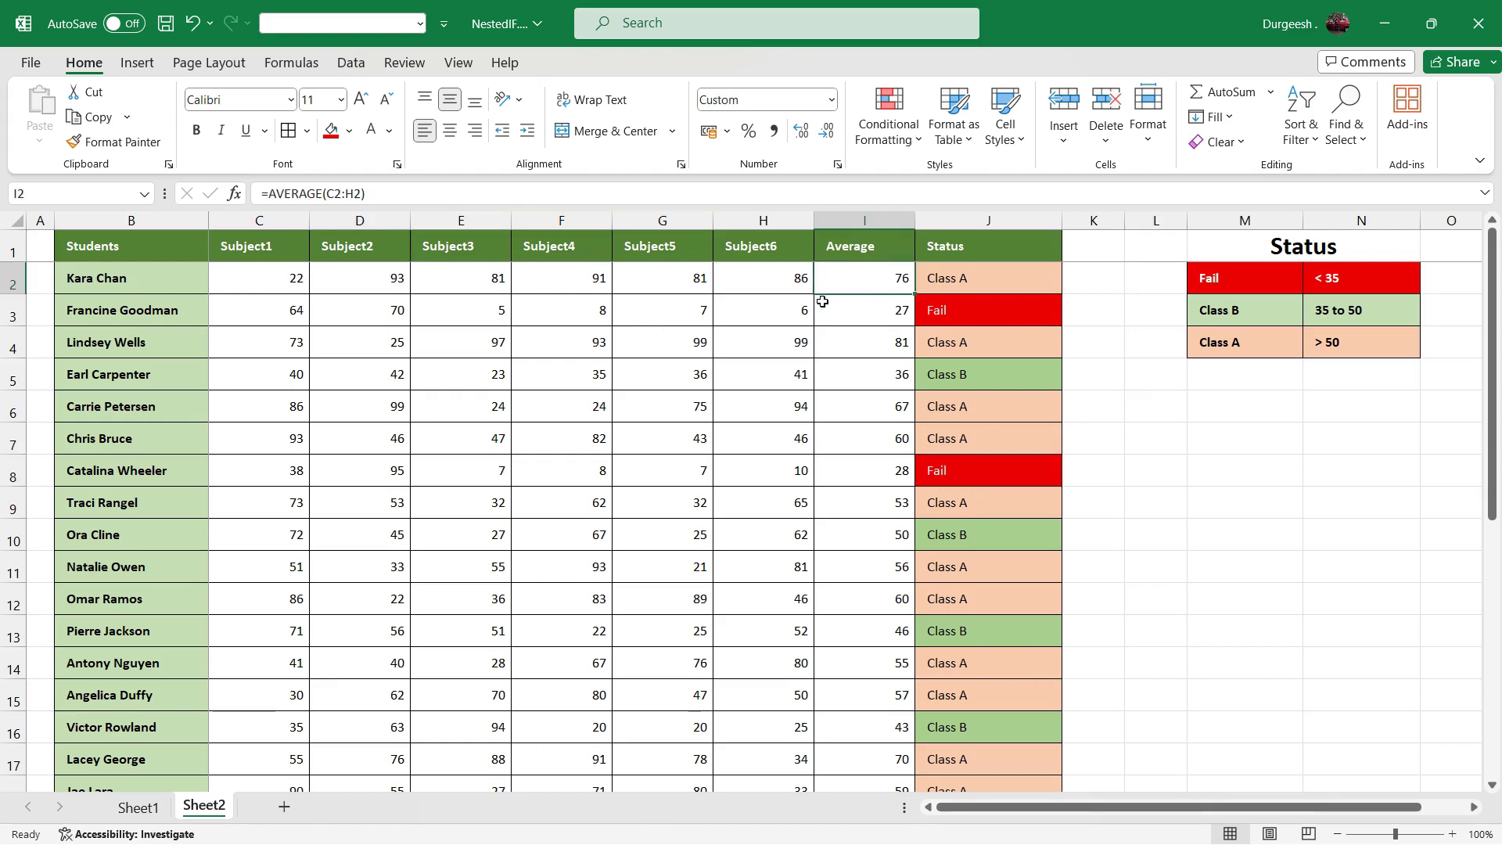
{"action": "left_click", "coordinate": [281, 281]}
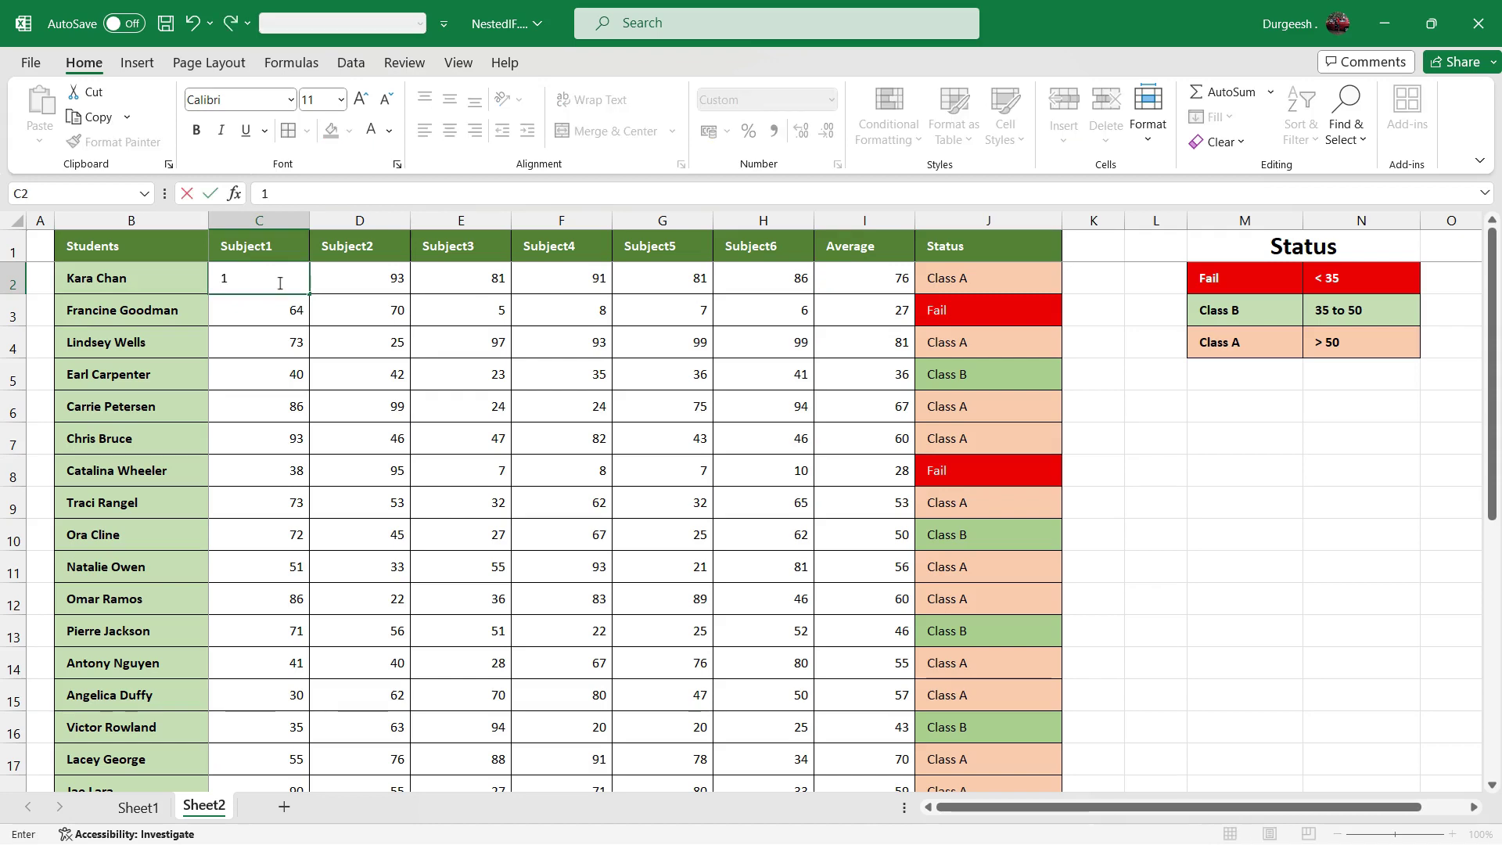
{"action": "type", "text": "0"}
{"action": "key", "text": "Tab"}
{"action": "type", "text": "5"}
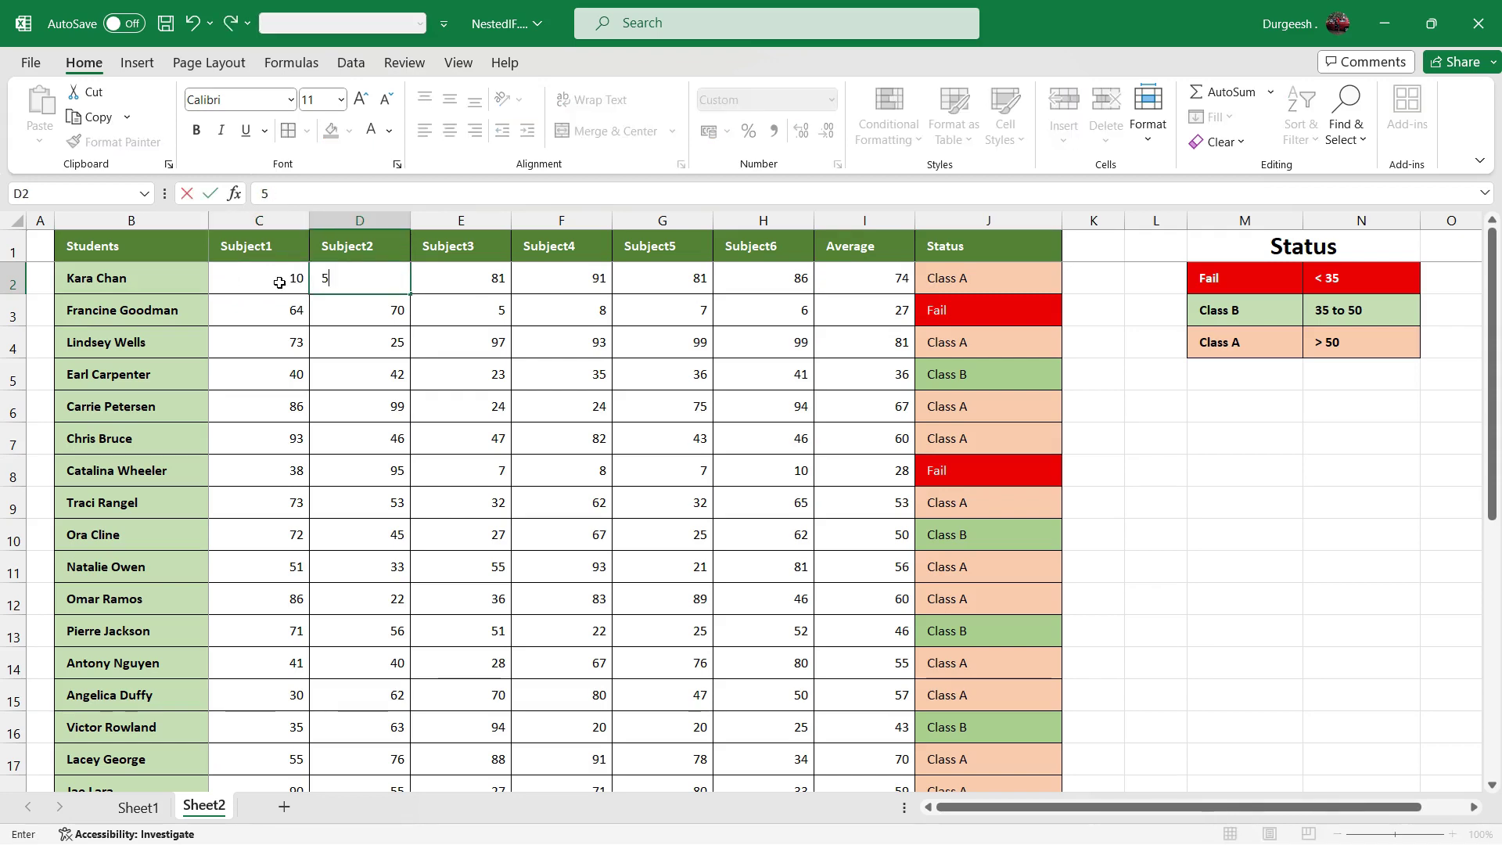
{"action": "key", "text": "Tab"}
{"action": "type", "text": "5"}
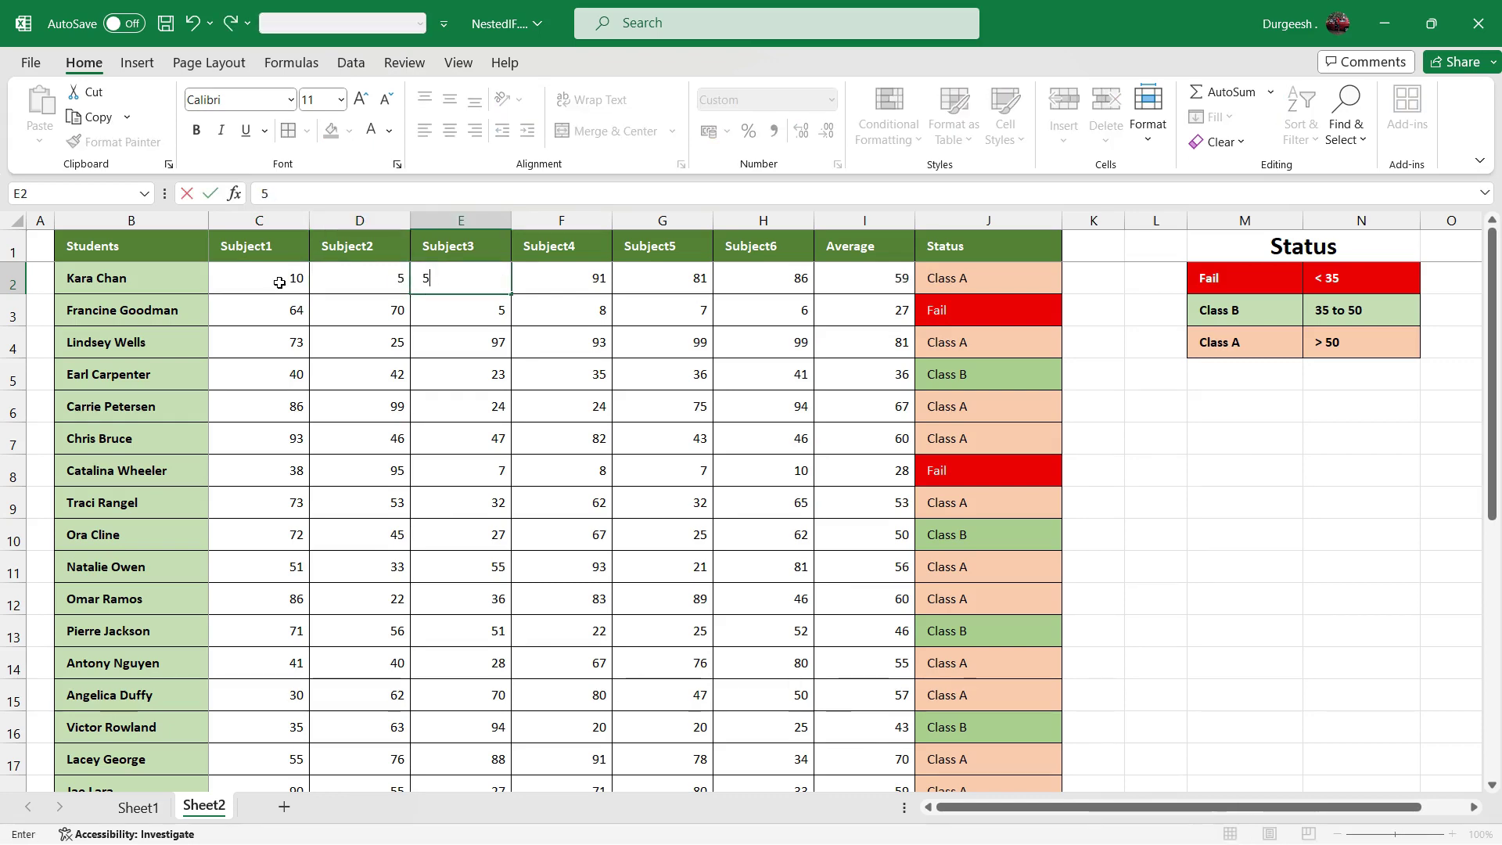
{"action": "key", "text": "Tab"}
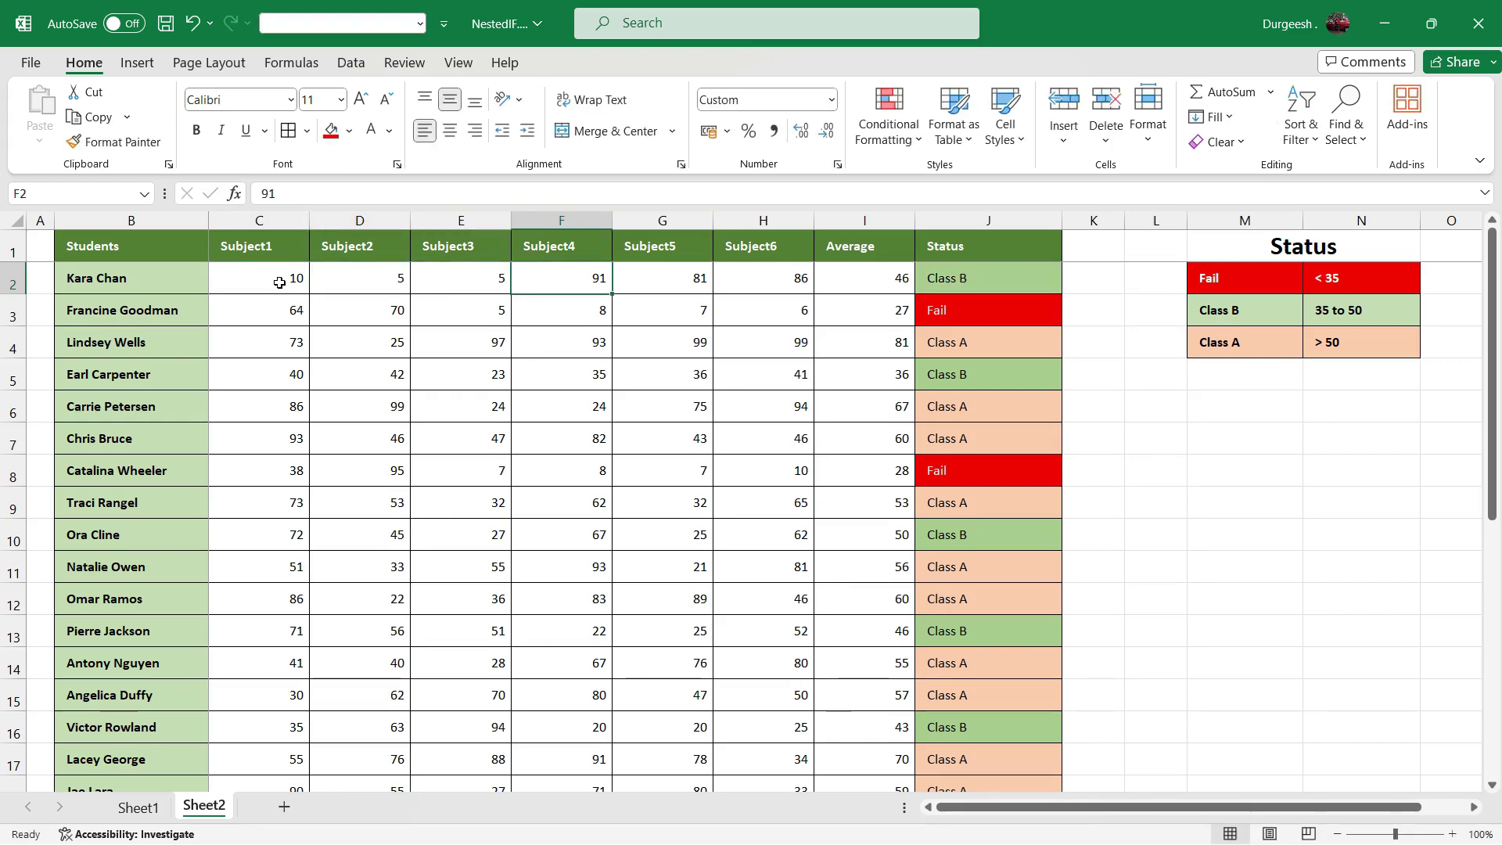
{"action": "type", "text": "4"}
{"action": "key", "text": "Tab"}
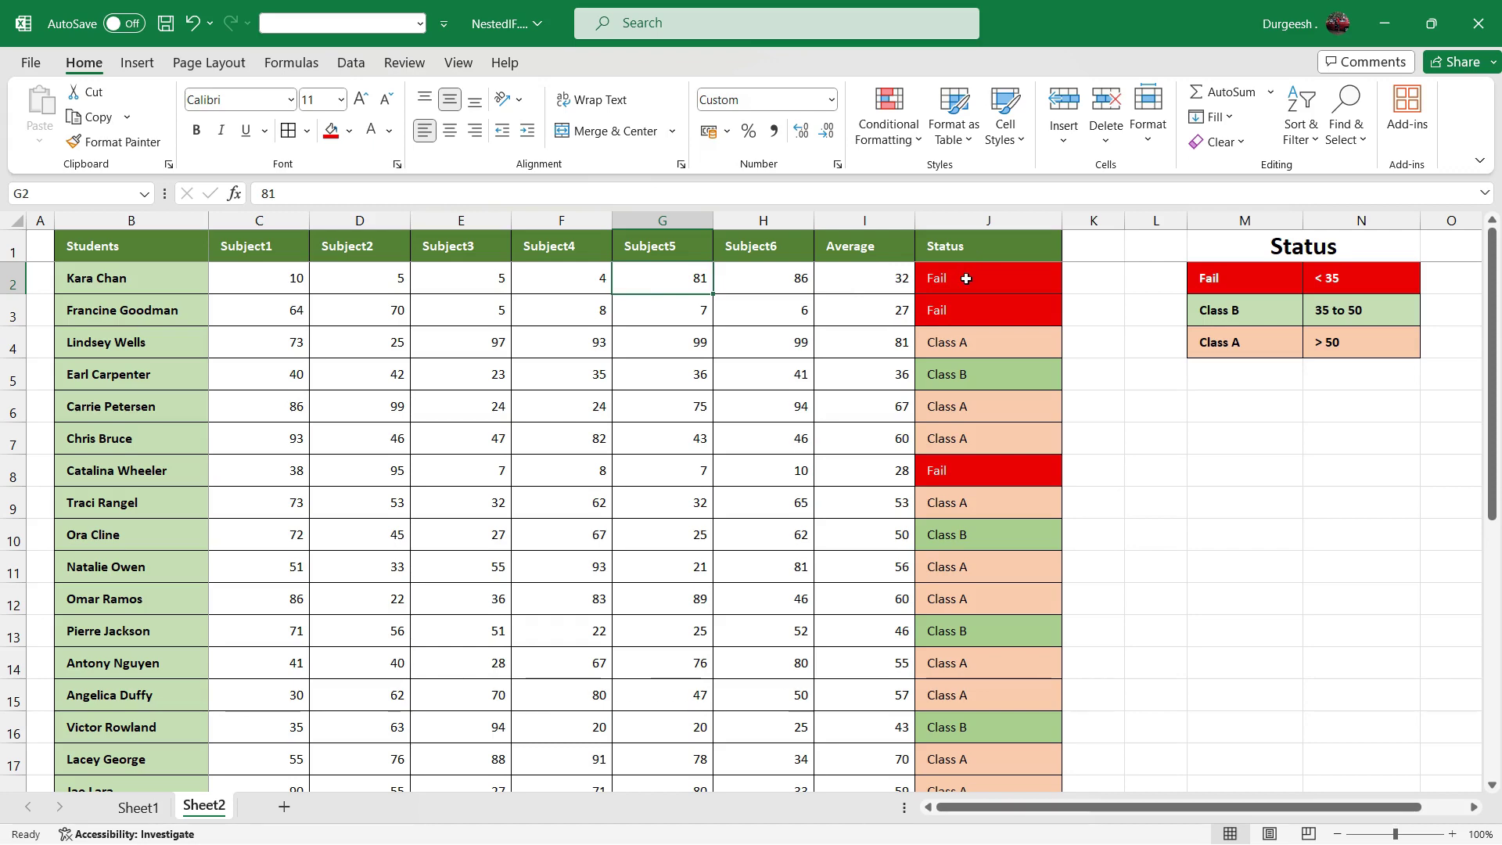
Undo the row 2 score changes and confirm I2's average is back to 76.
{"action": "left_click", "coordinate": [564, 284]}
{"action": "key", "text": "ctrl+z"}
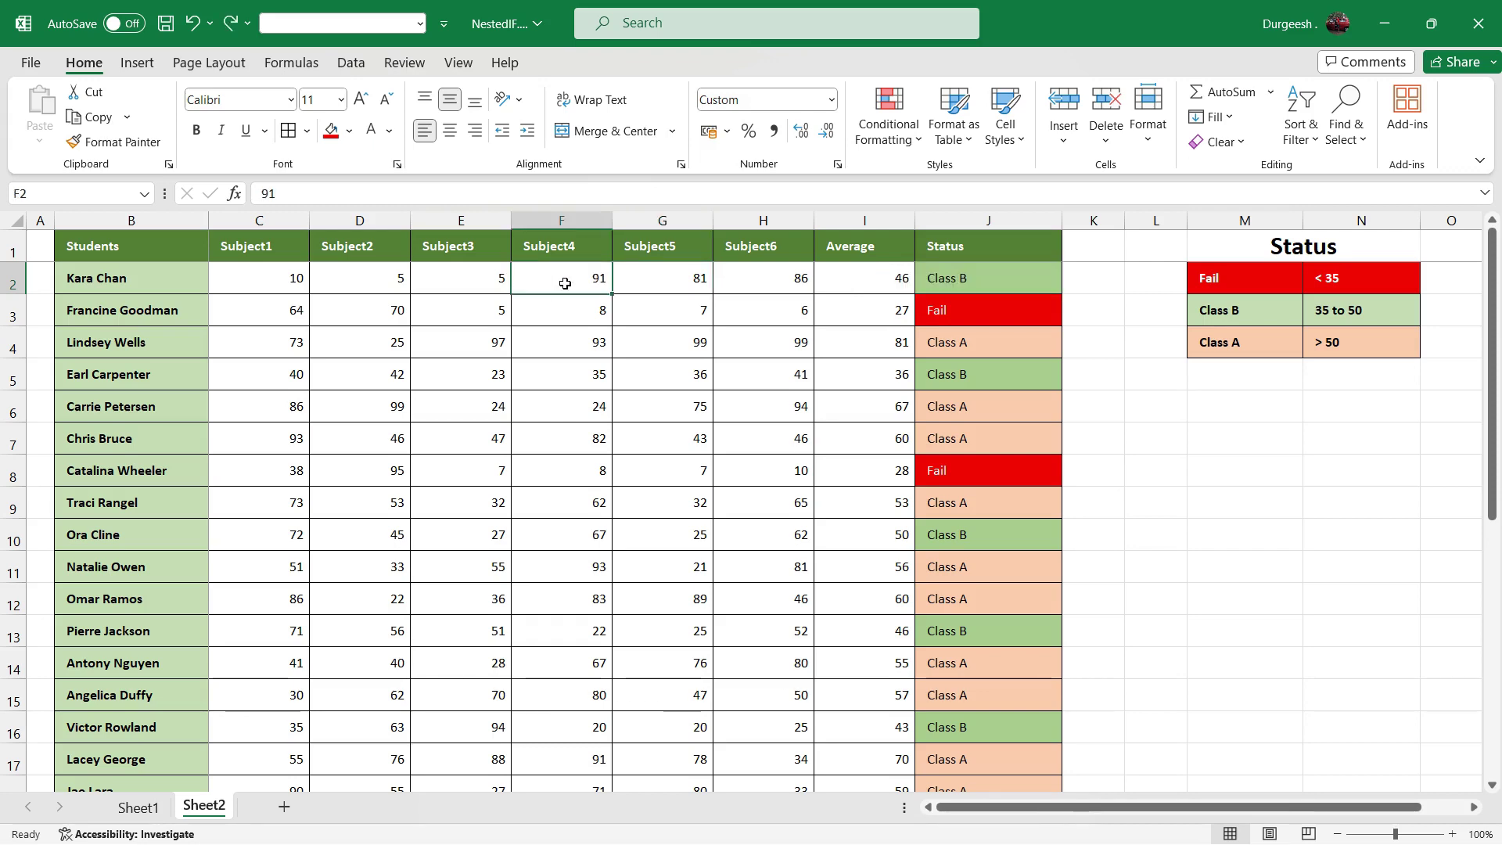
{"action": "key", "text": "ctrl+z"}
{"action": "key", "text": "ctrl+z"}
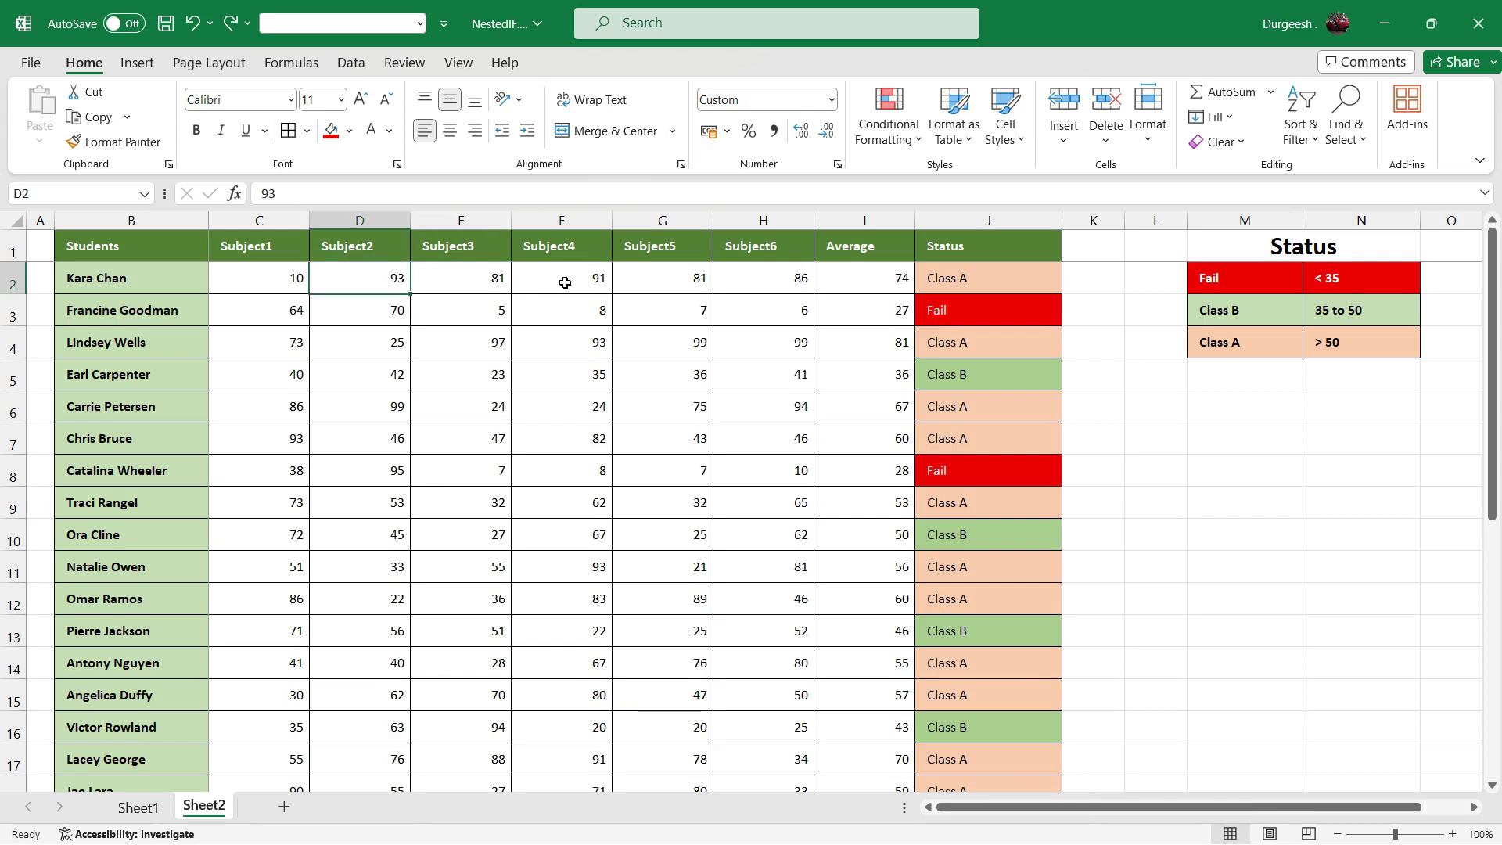
{"action": "key", "text": "ctrl+z"}
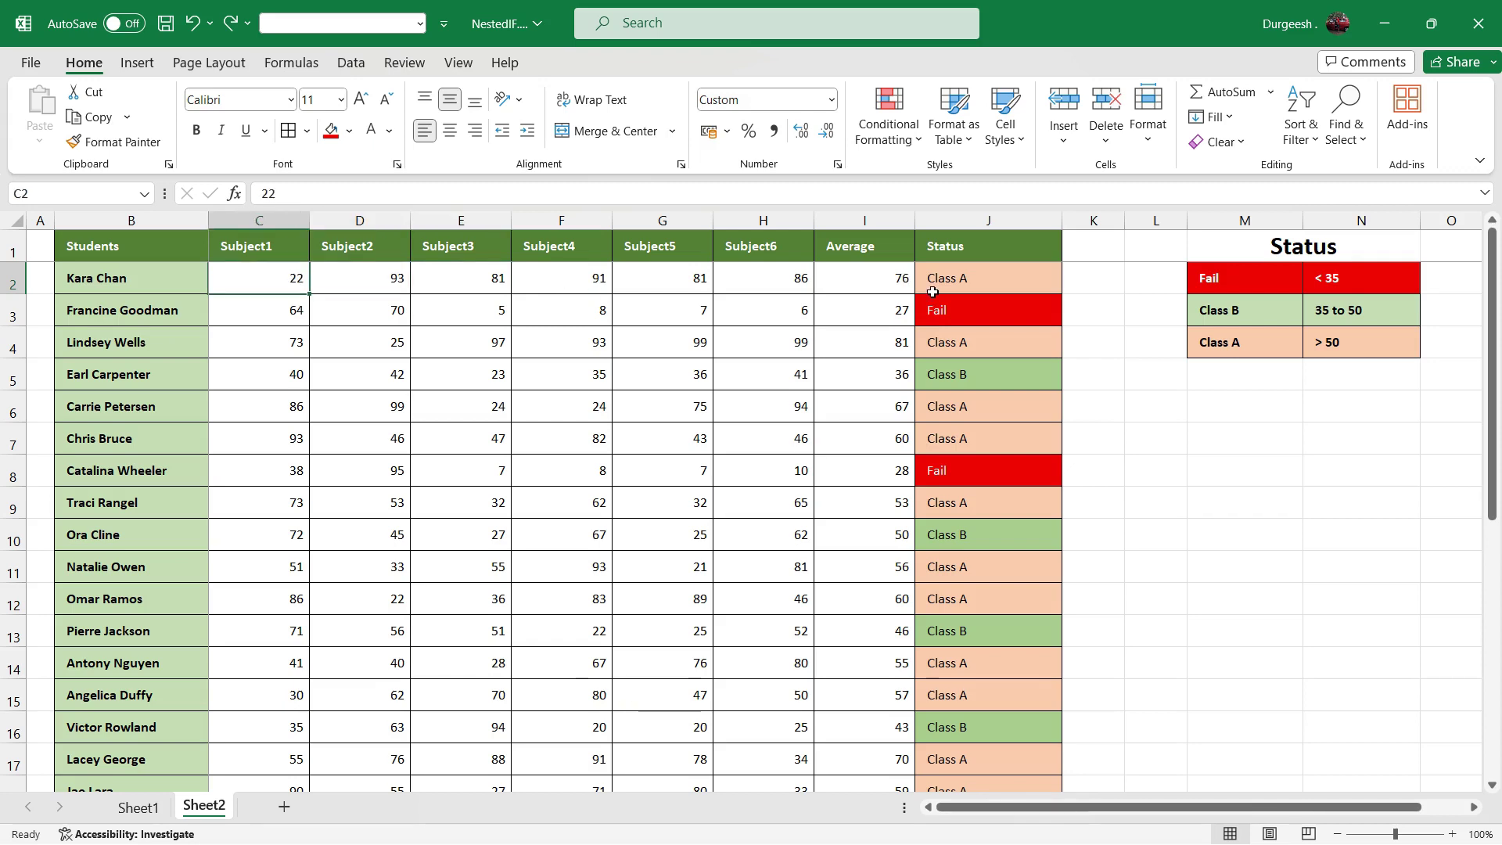
{"action": "left_click", "coordinate": [883, 279]}
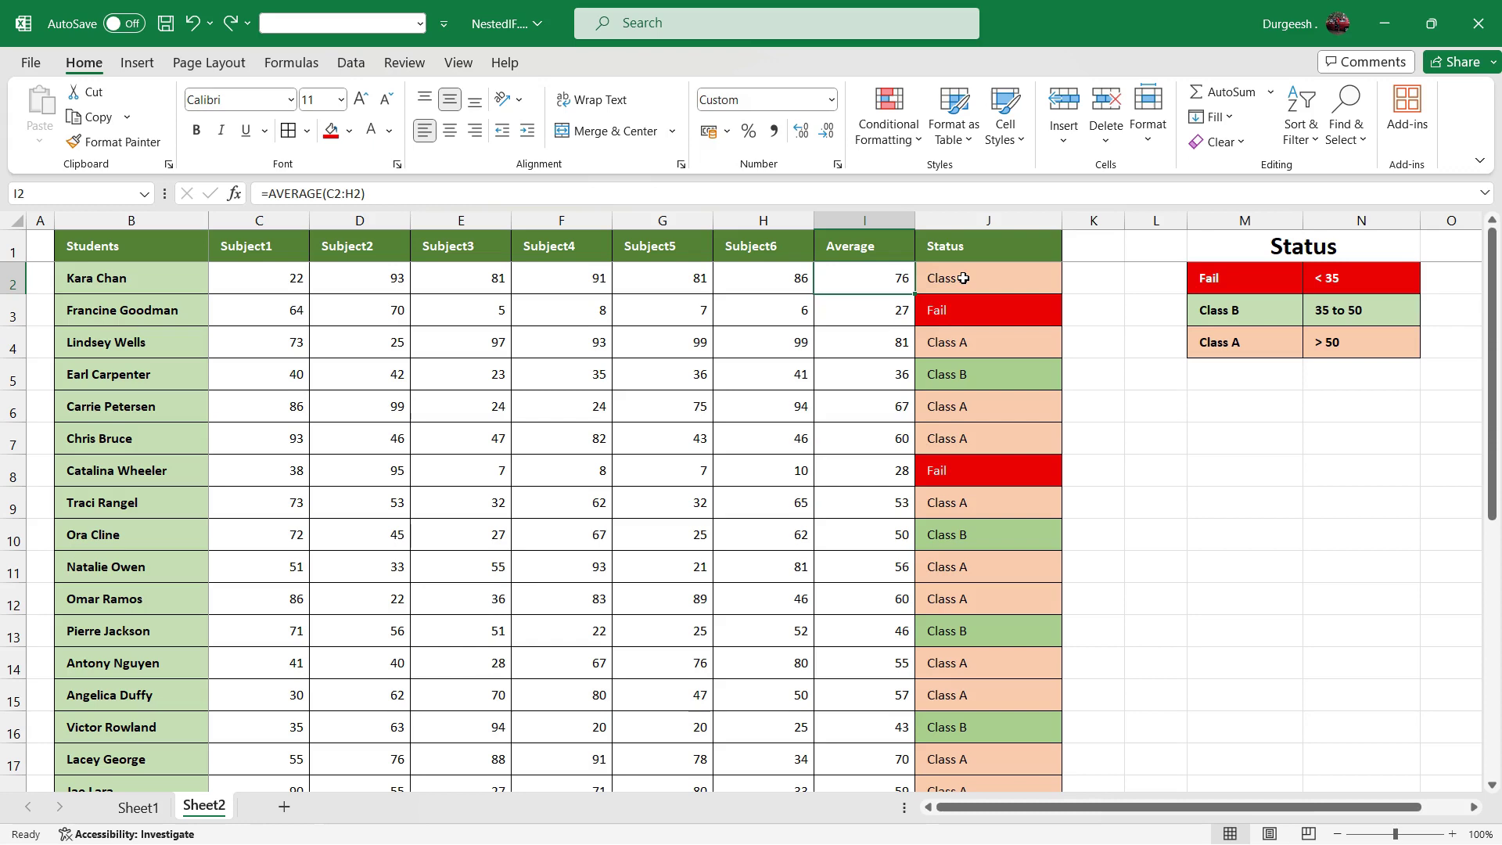
Enter 50, 60, 70 and 75 as row 5's Subject1–4 scores.
{"action": "left_click", "coordinate": [939, 280]}
{"action": "left_click", "coordinate": [951, 376]}
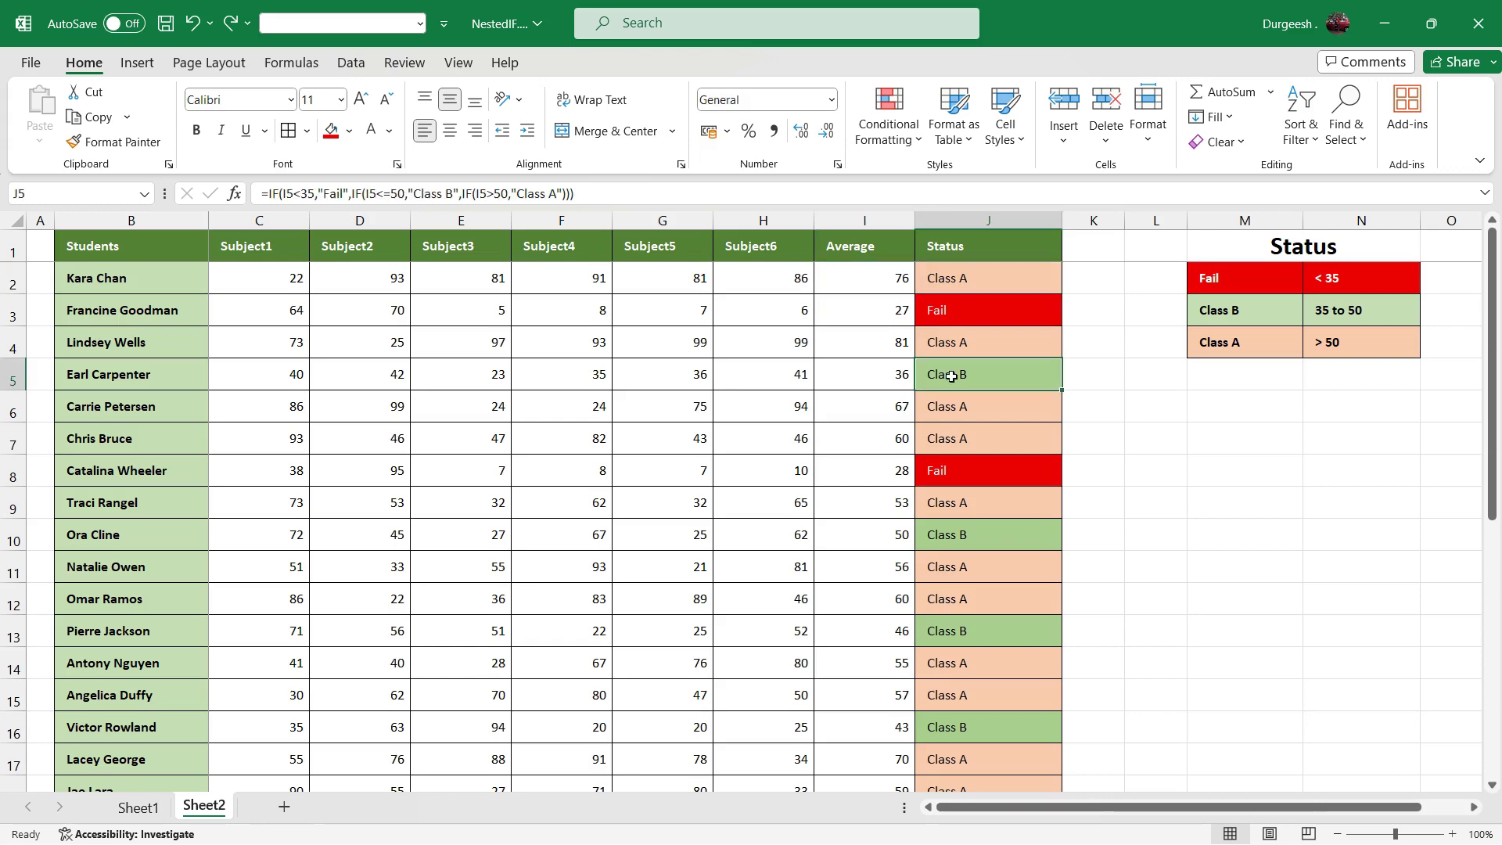
{"action": "left_click", "coordinate": [291, 378]}
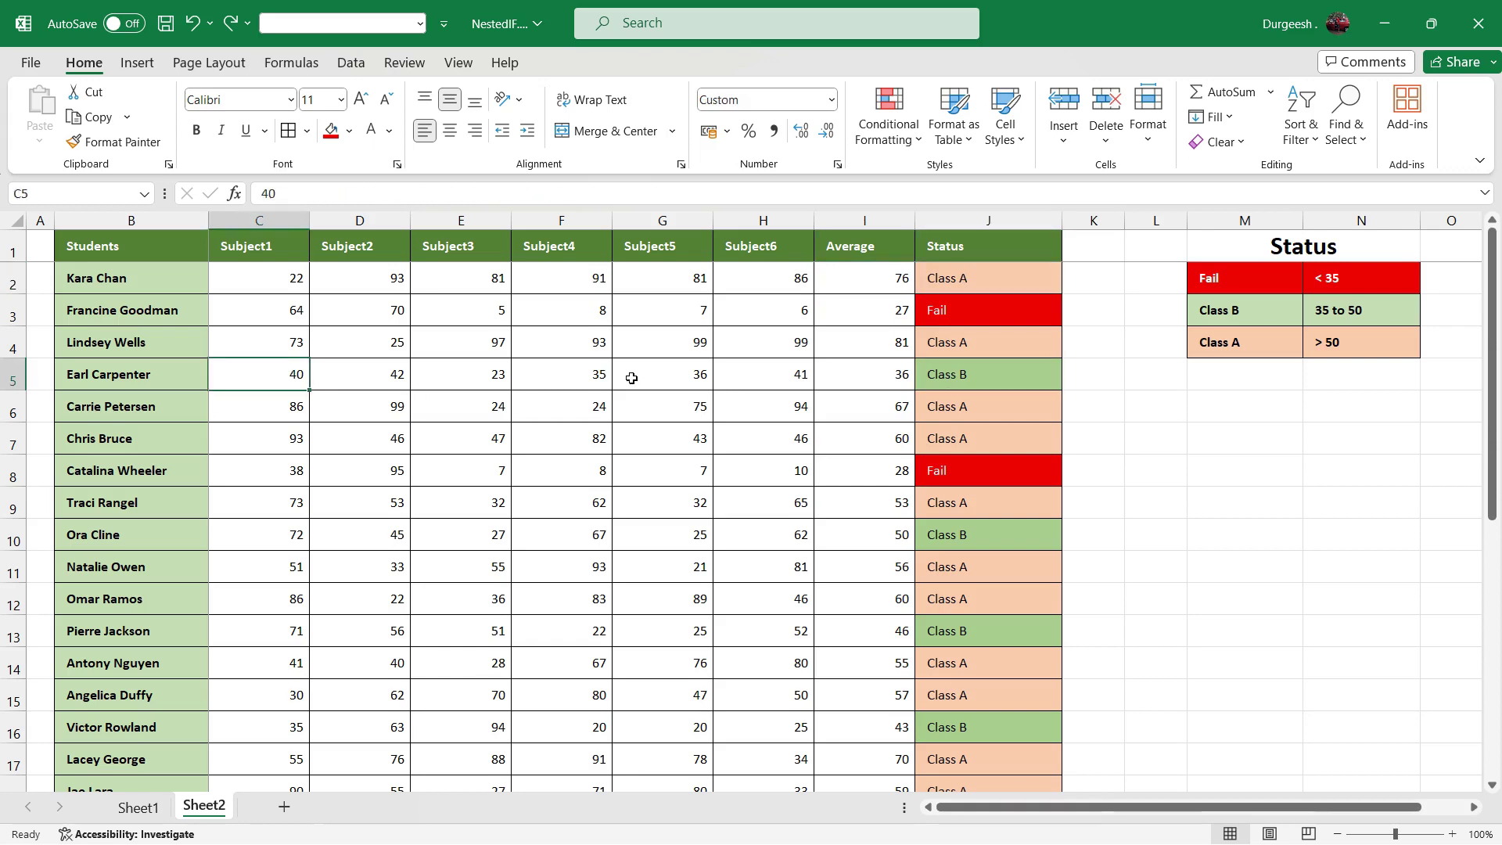
{"action": "type", "text": "5"}
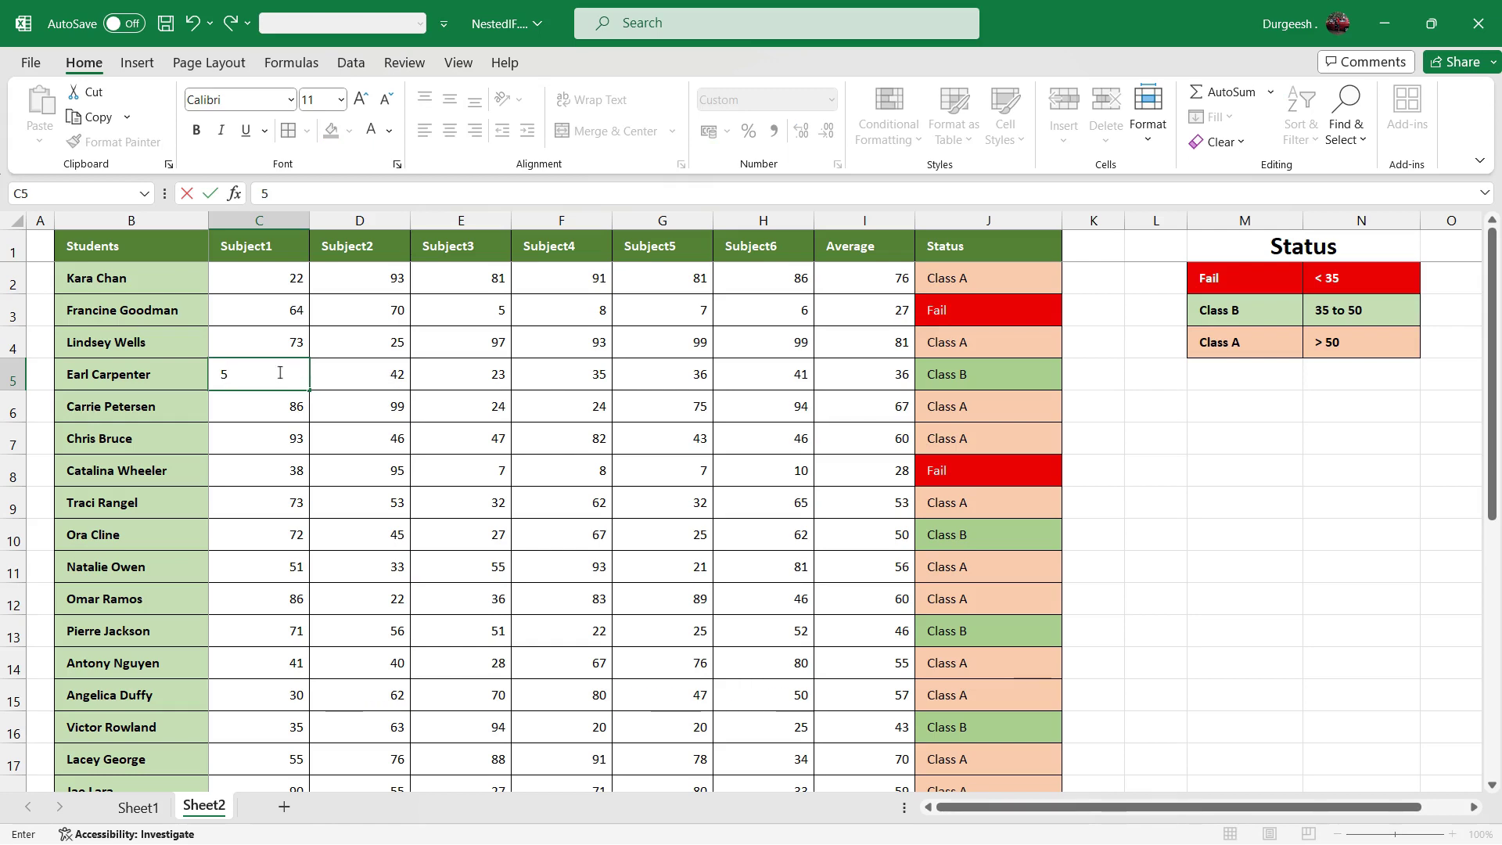
{"action": "type", "text": "0"}
{"action": "left_click", "coordinate": [339, 374]}
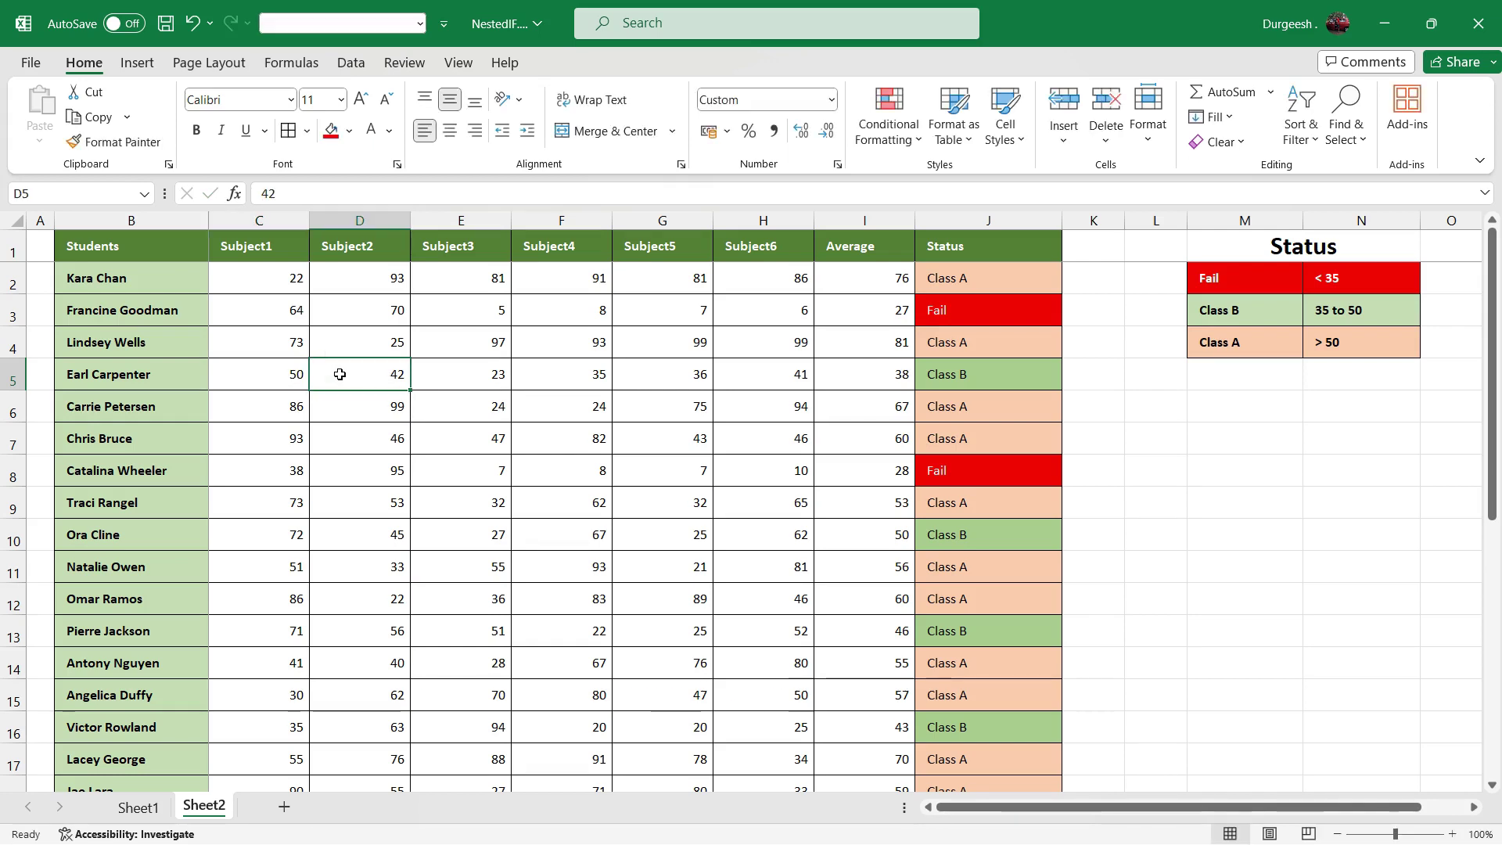
{"action": "type", "text": "60"}
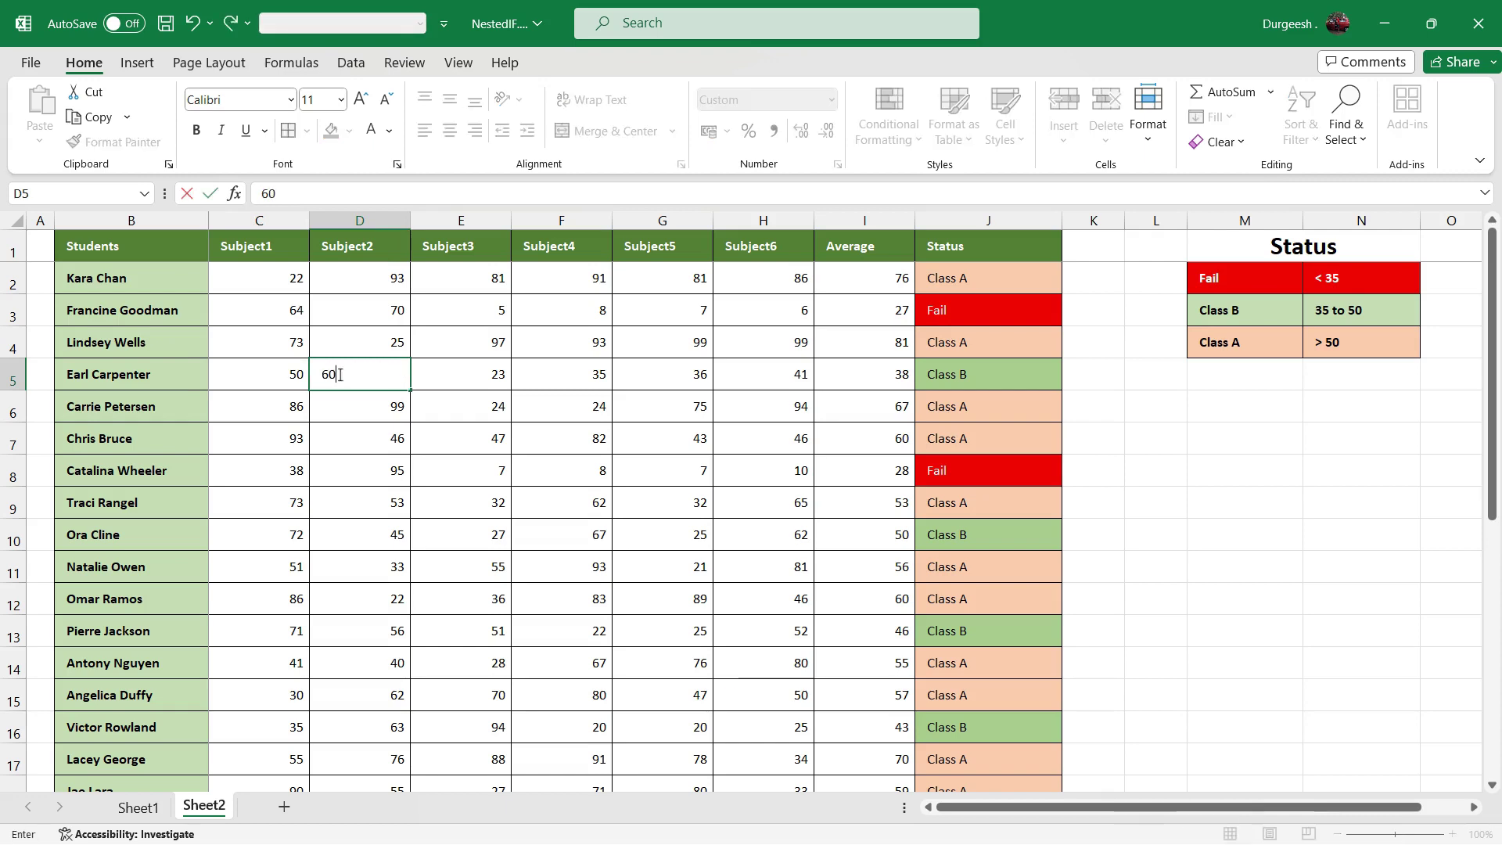
{"action": "left_click", "coordinate": [459, 380]}
{"action": "type", "text": "70"}
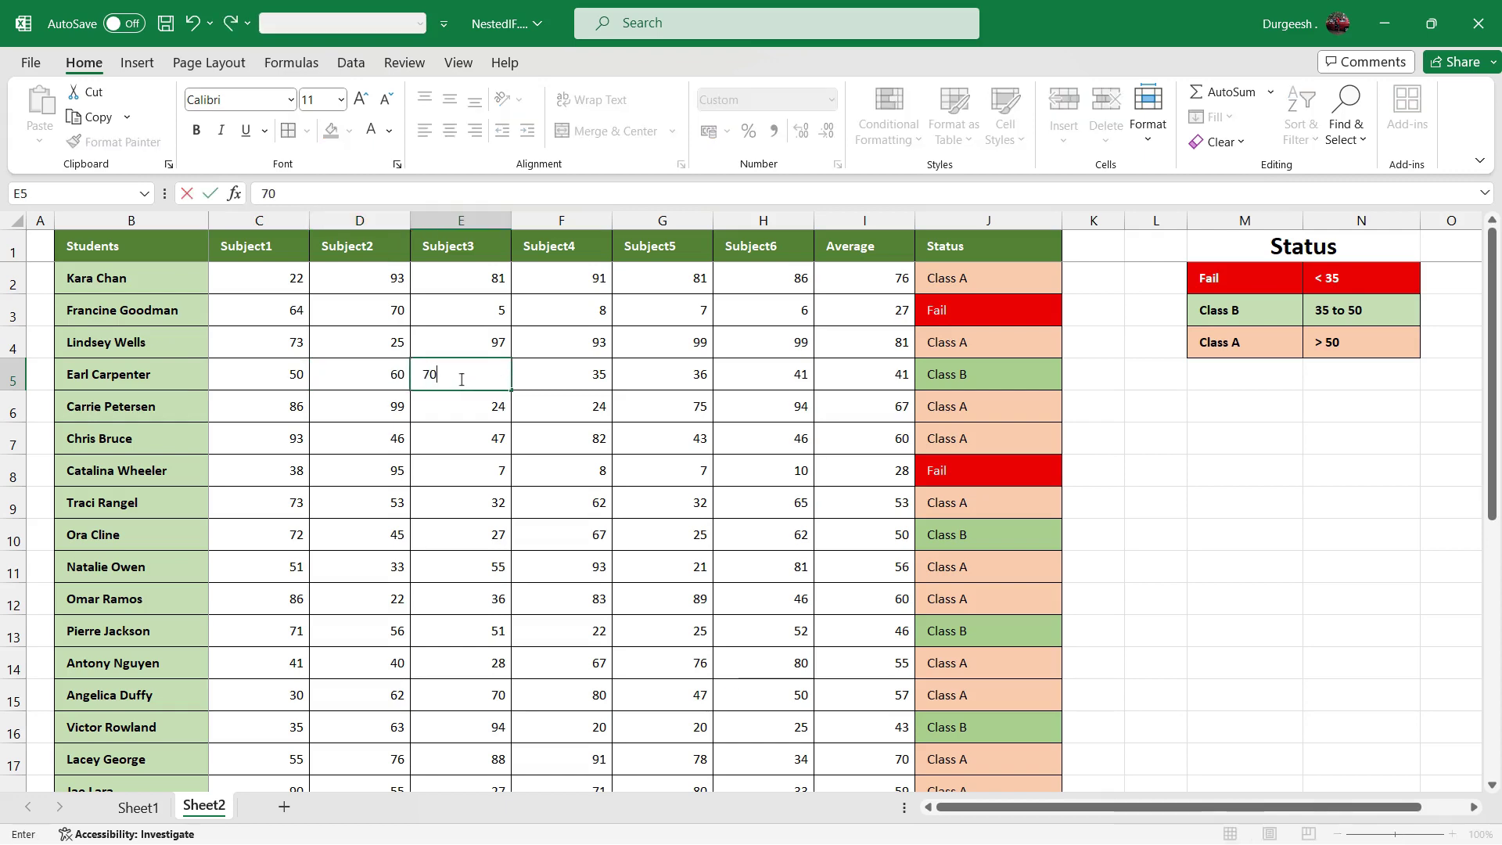
{"action": "left_click", "coordinate": [556, 378]}
{"action": "type", "text": "75"}
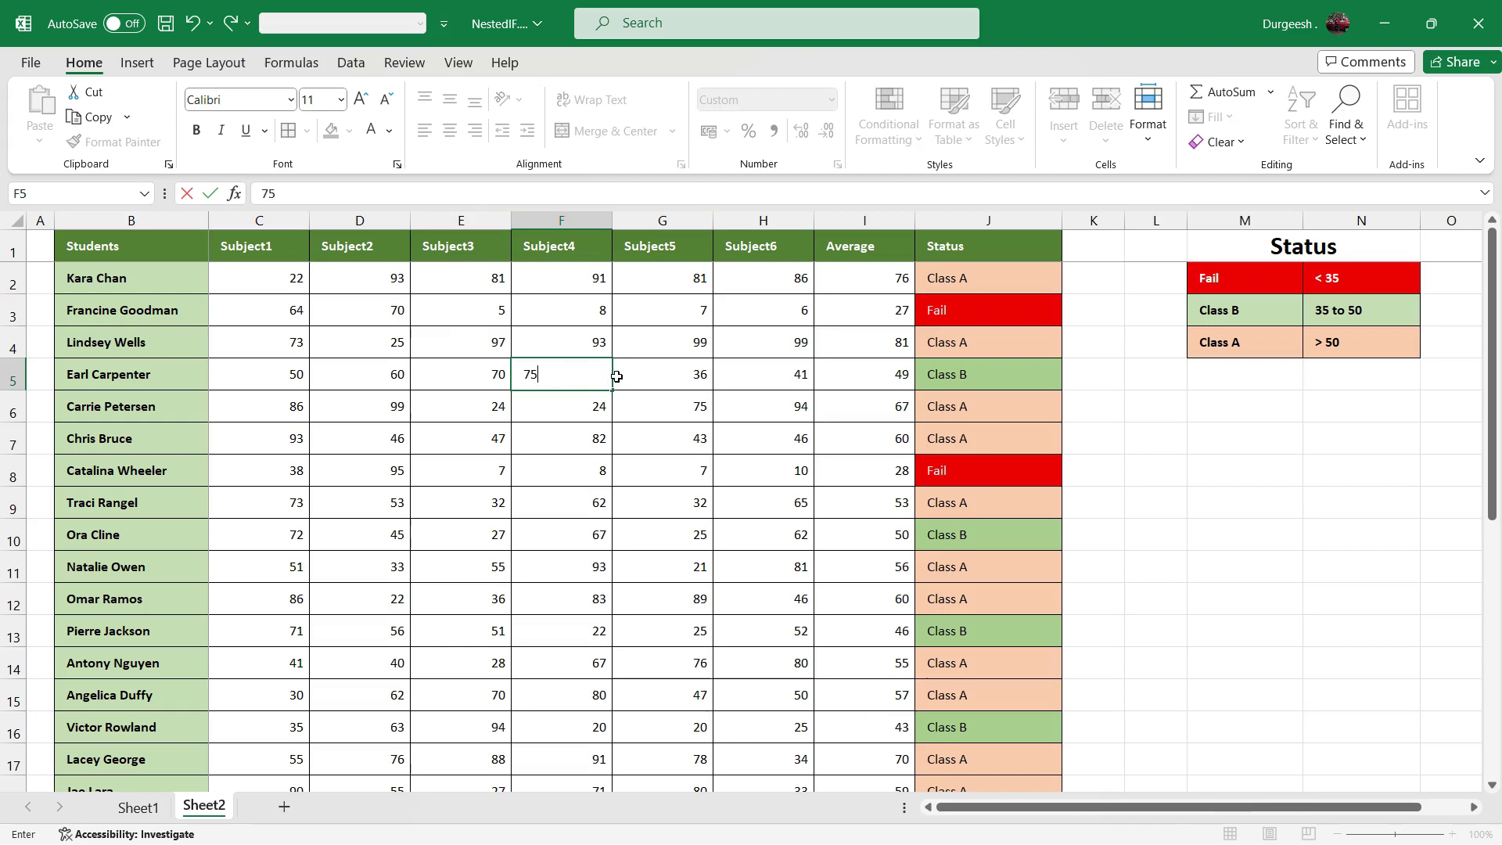
{"action": "left_click", "coordinate": [662, 374]}
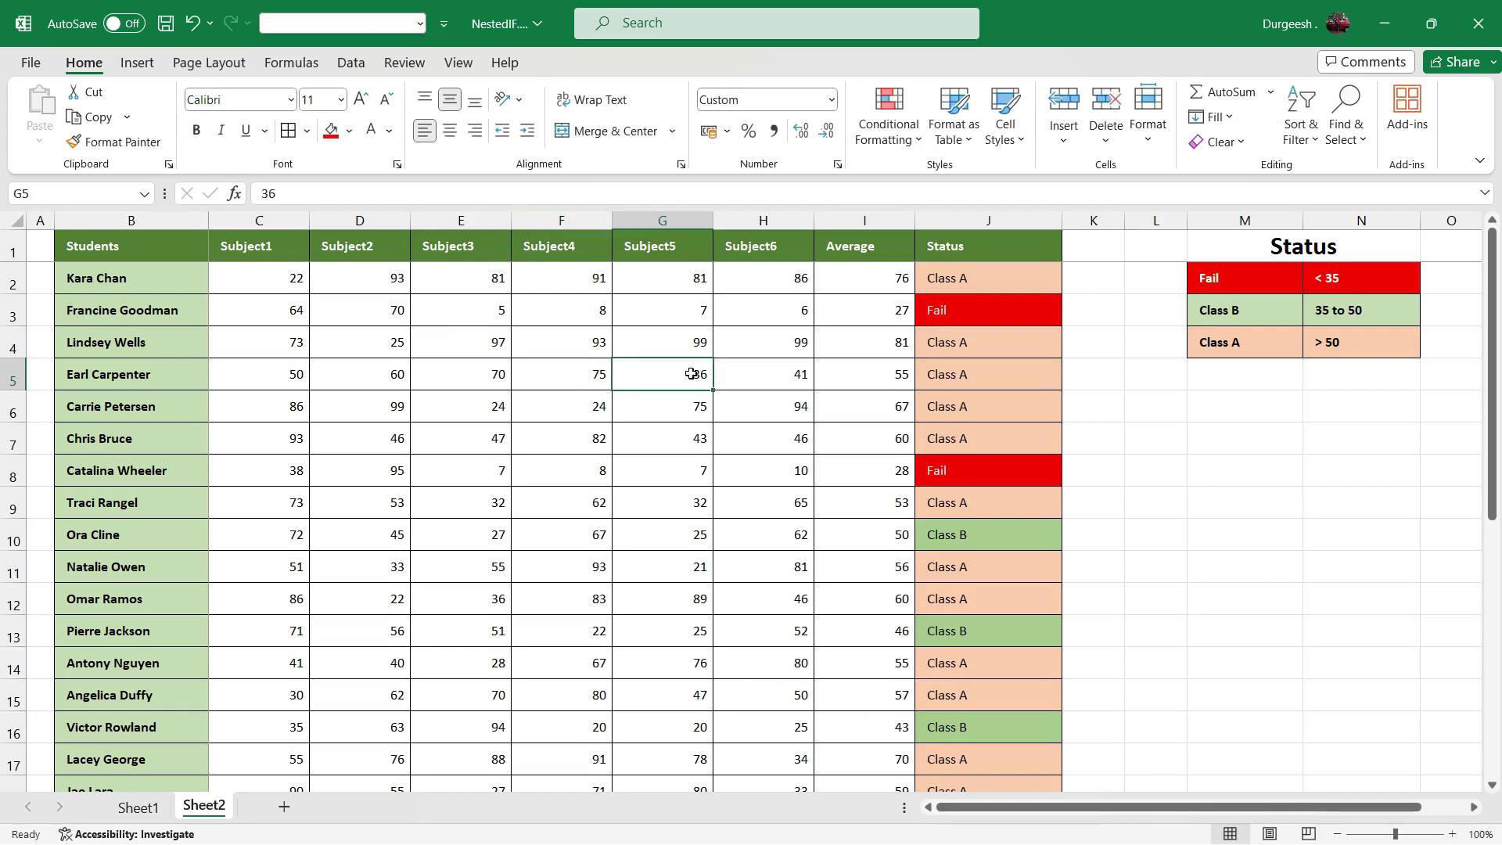
Check row 5's Class A result, then restore Subject4 to 35 so it shows Class B.
{"action": "left_click", "coordinate": [874, 377]}
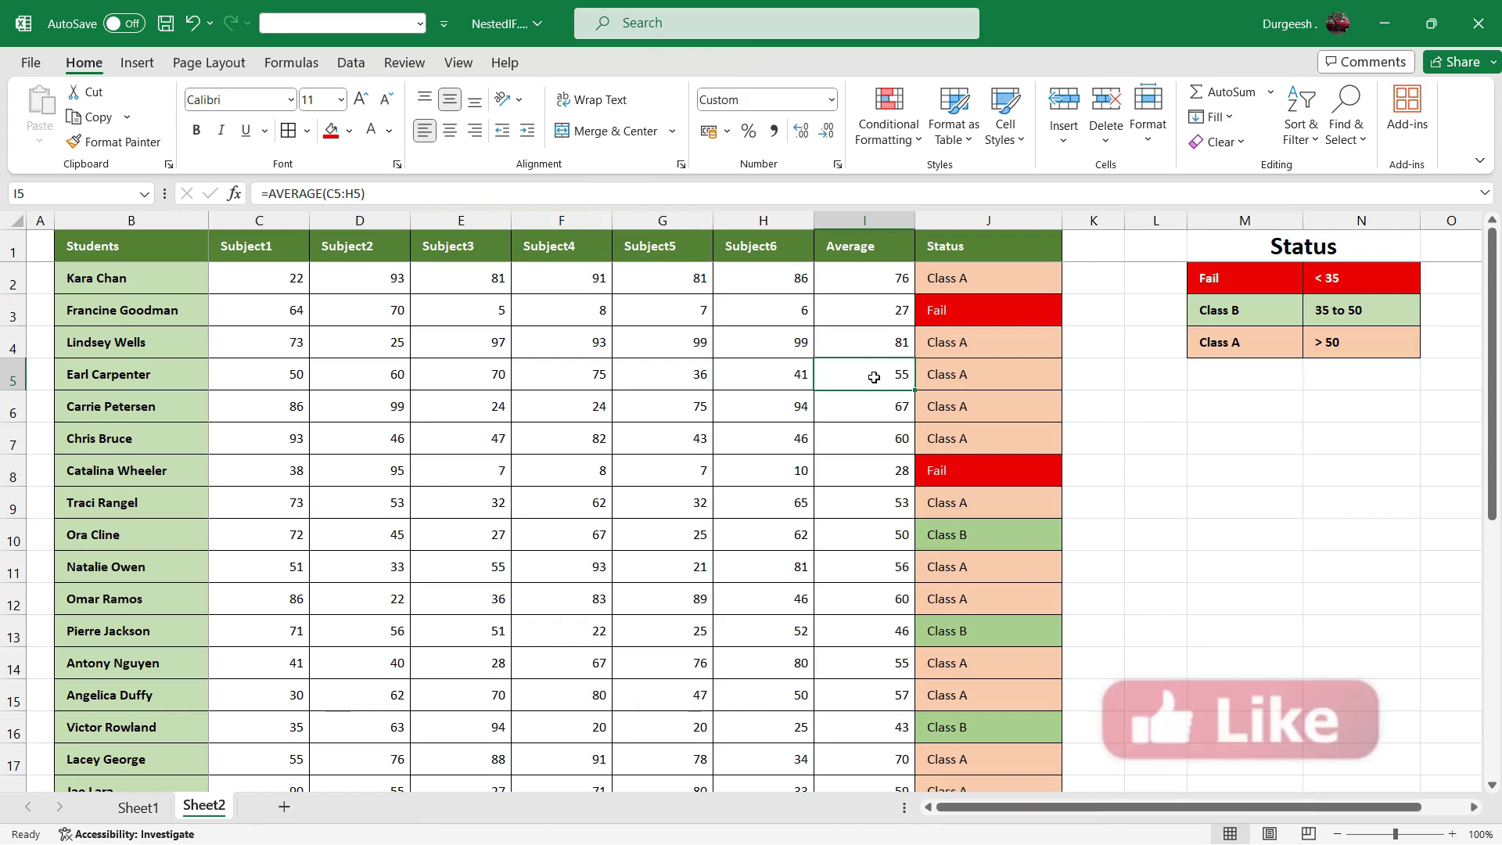
{"action": "left_click", "coordinate": [1009, 373]}
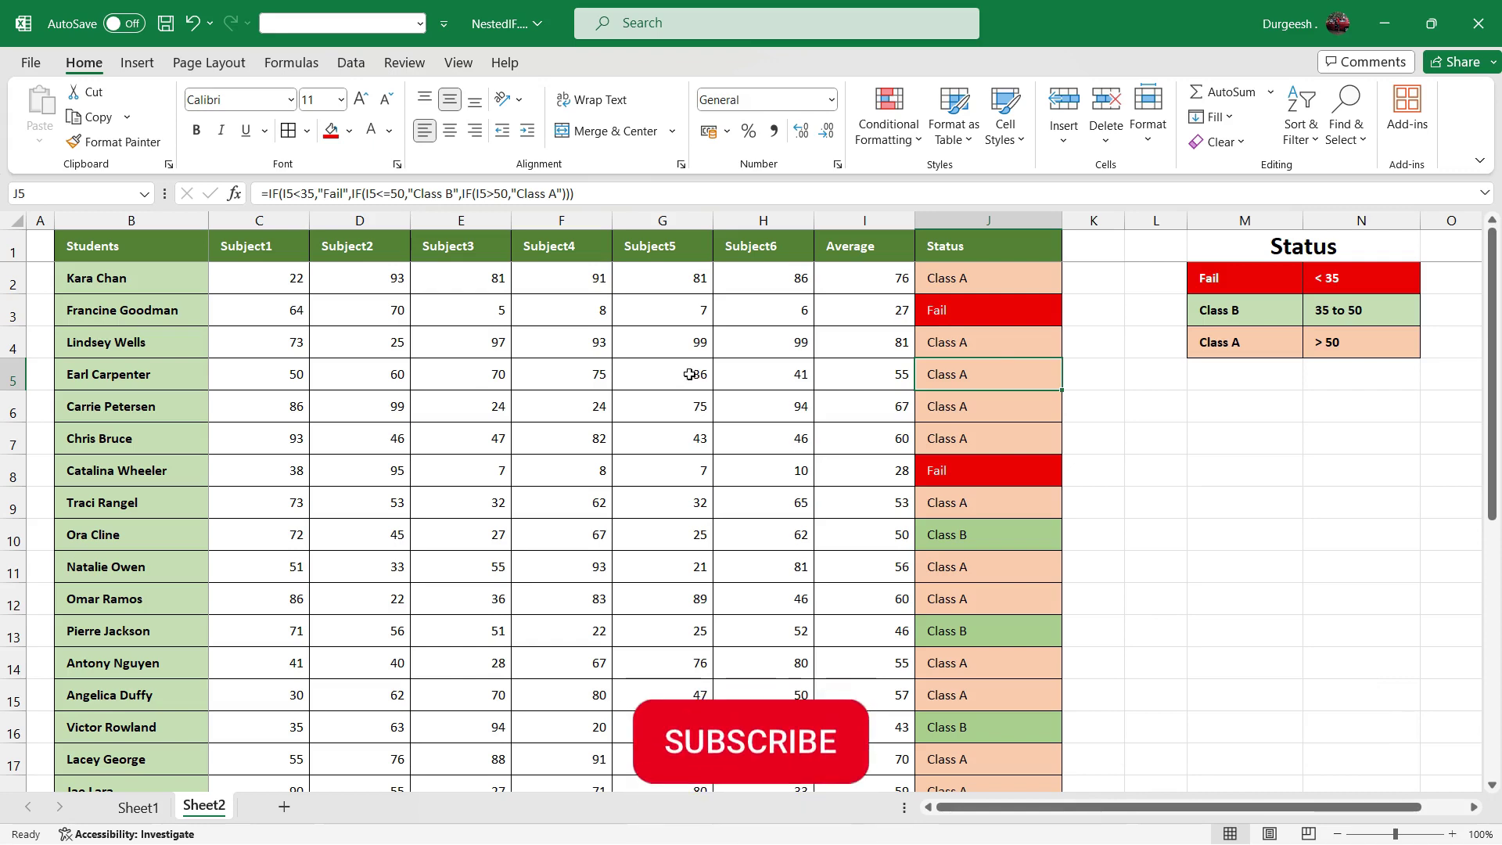
{"action": "key", "text": "Left"}
{"action": "key", "text": "Left"}
{"action": "key", "text": "Left"}
{"action": "key", "text": "Left"}
{"action": "type", "text": "35"}
{"action": "key", "text": "ctrl+Return"}
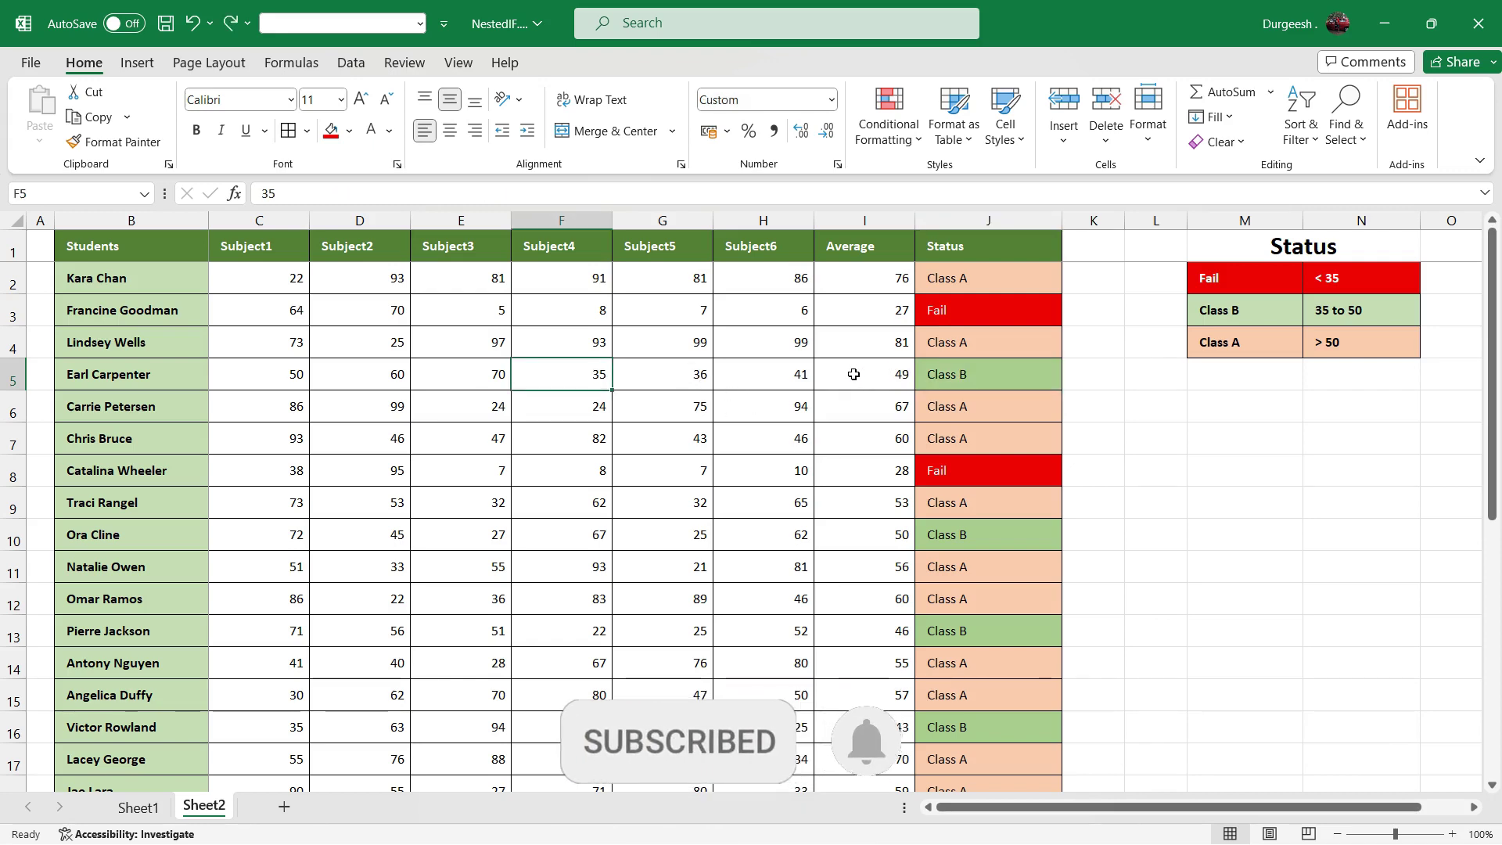
{"action": "left_click", "coordinate": [854, 374]}
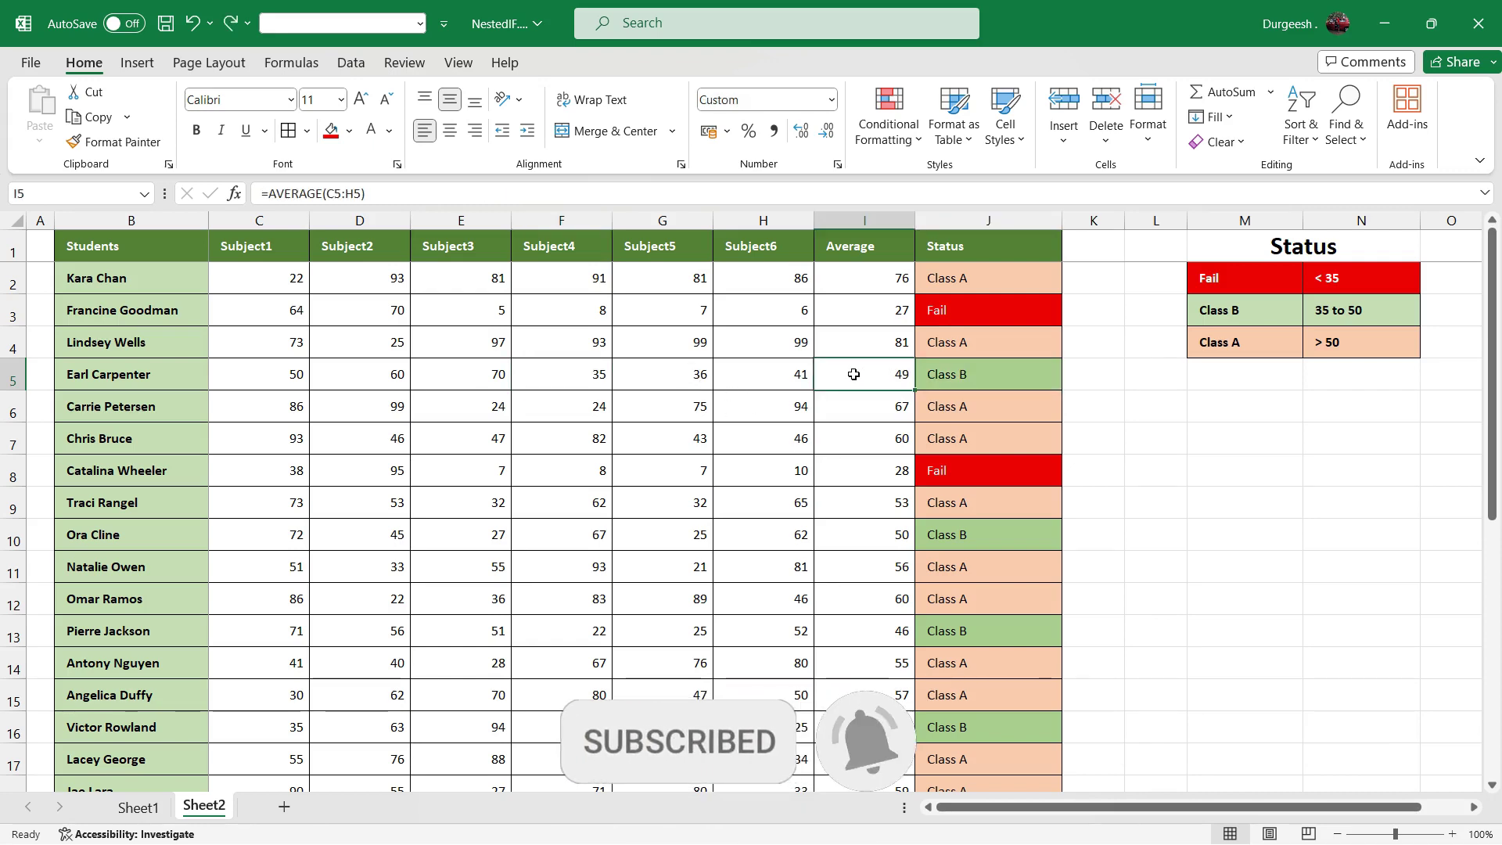
{"action": "left_click", "coordinate": [987, 379]}
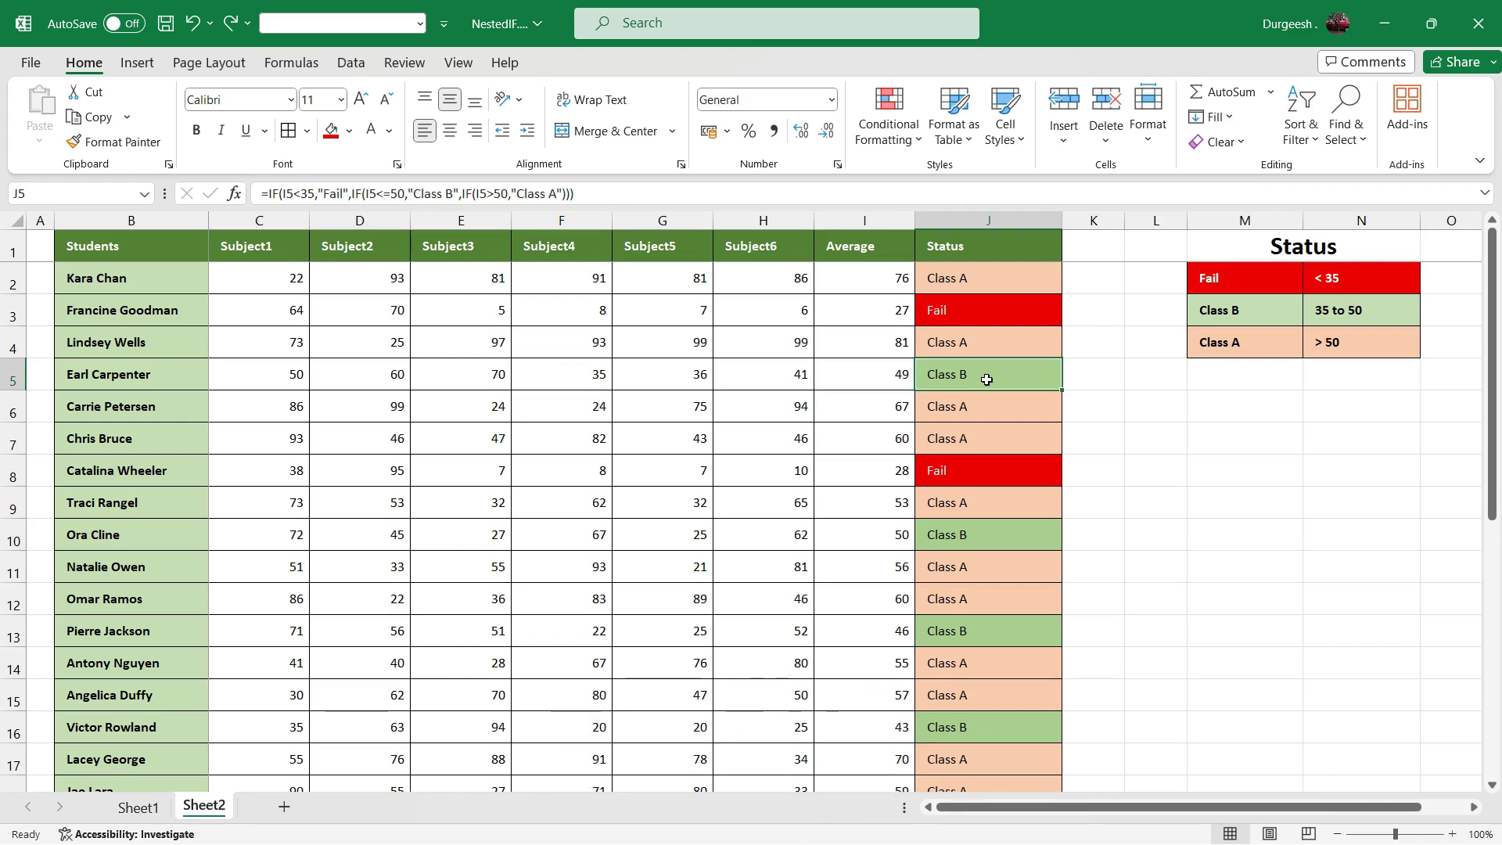
Set row 8's Subject3 score to 80 and confirm J8 changes from Fail to Class B.
{"action": "left_click", "coordinate": [956, 472]}
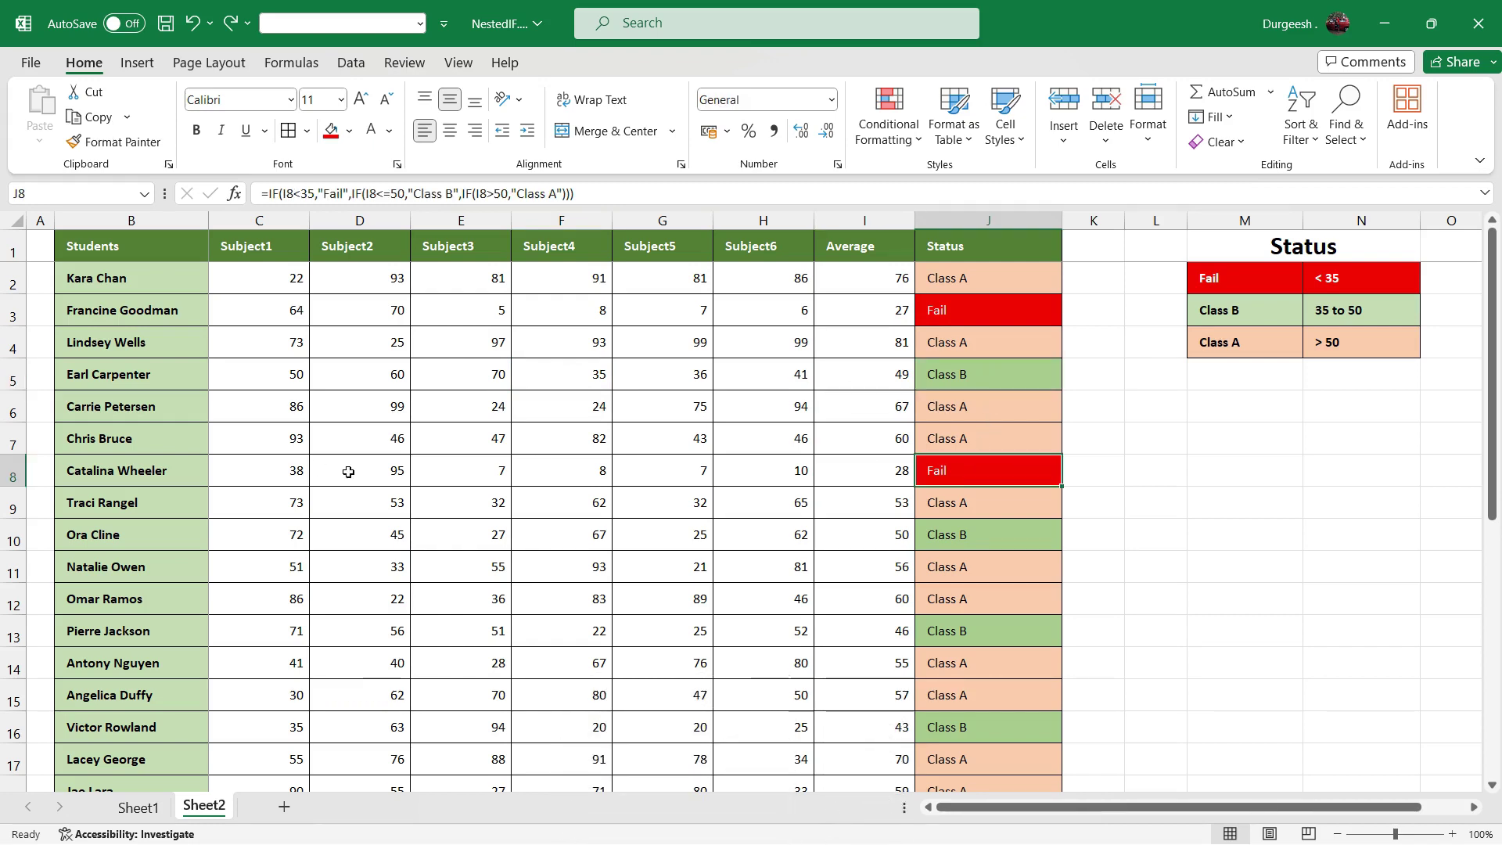
{"action": "left_click", "coordinate": [465, 474]}
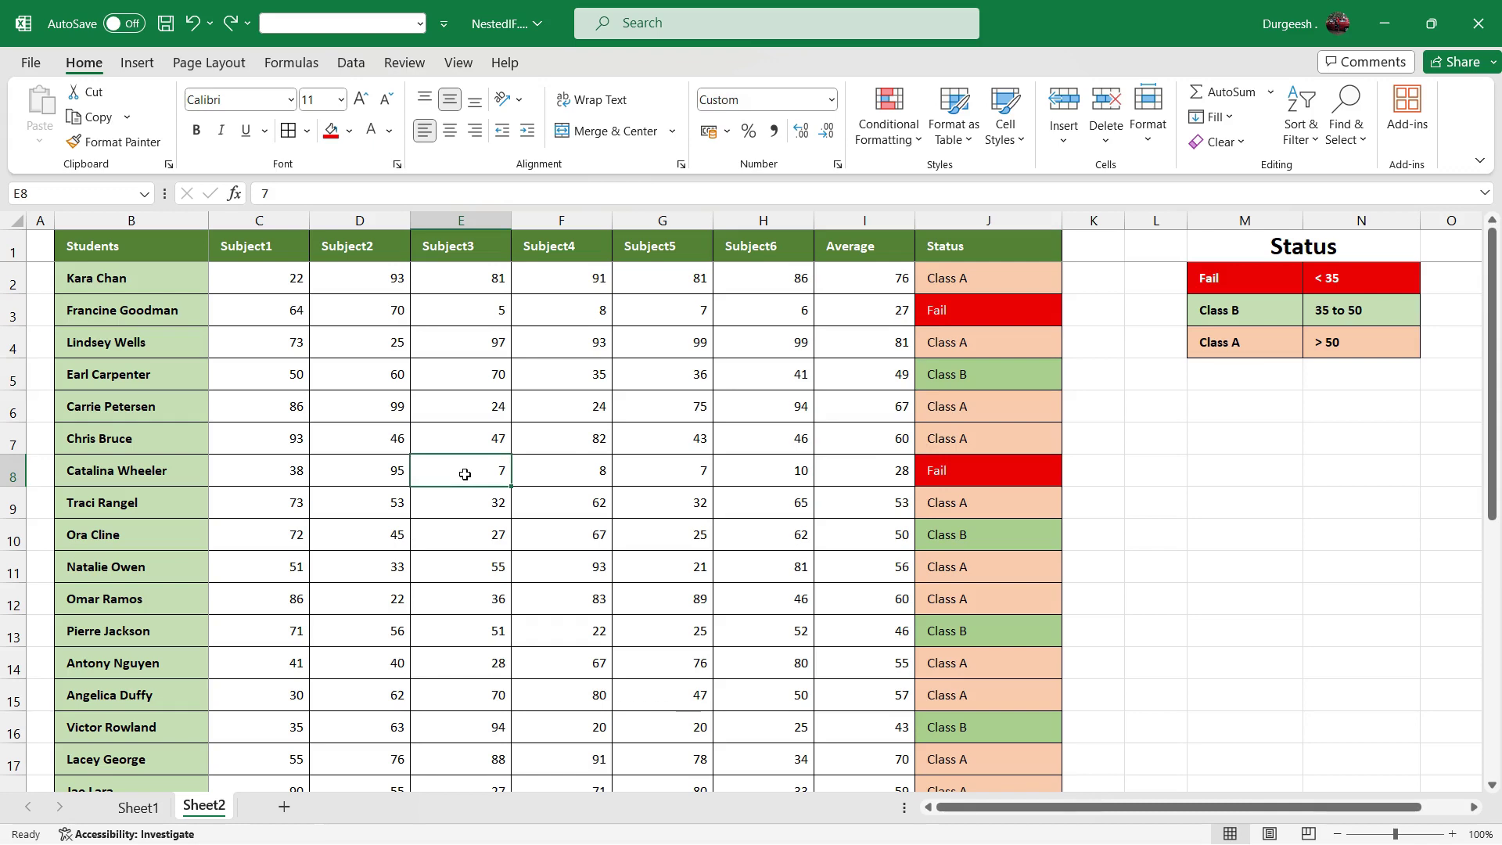
{"action": "type", "text": "80"}
{"action": "left_click", "coordinate": [569, 473]}
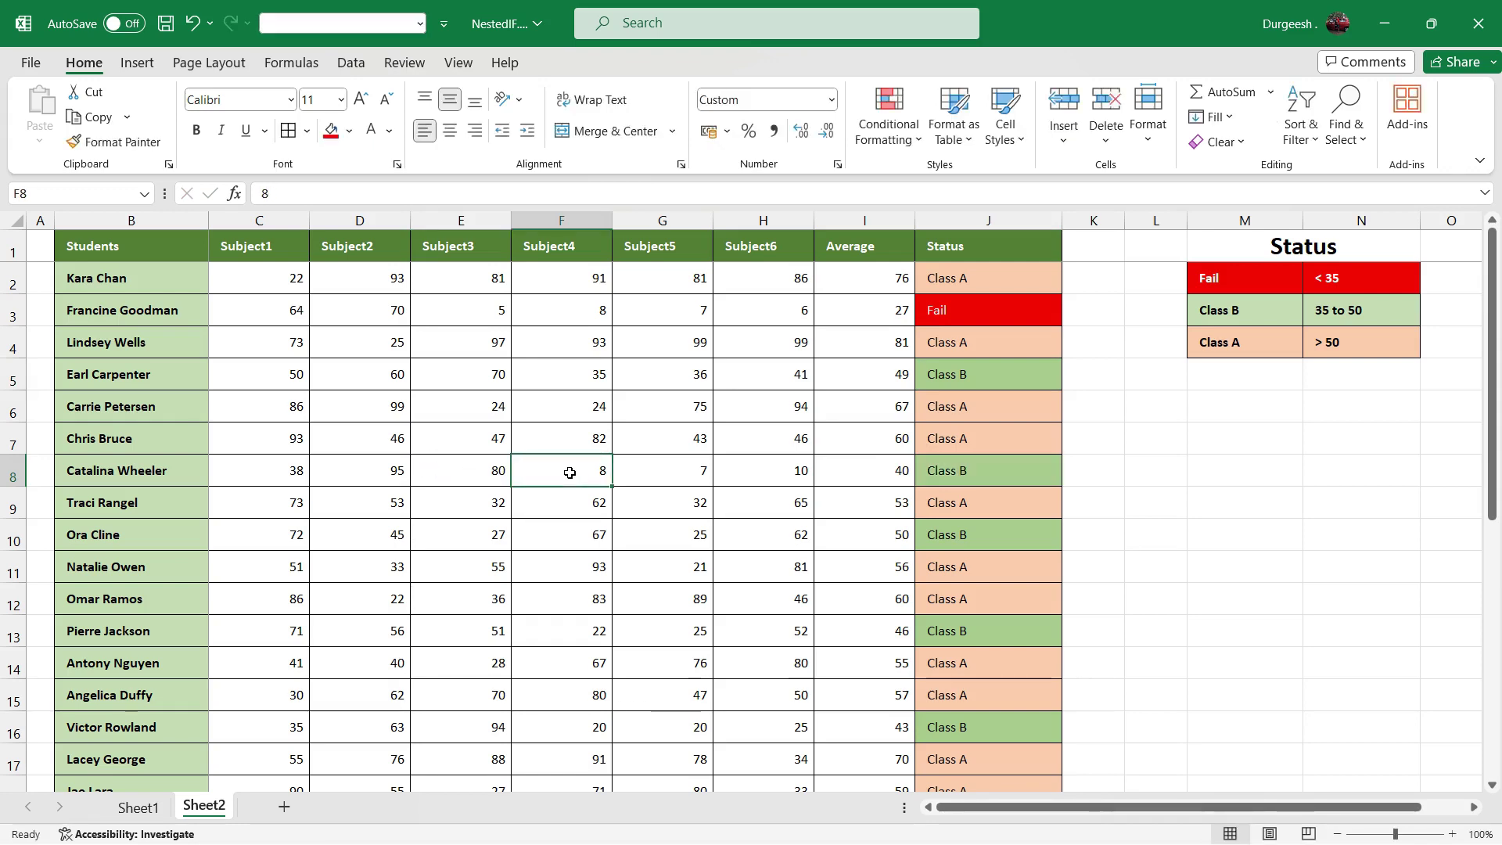
{"action": "left_click", "coordinate": [493, 473]}
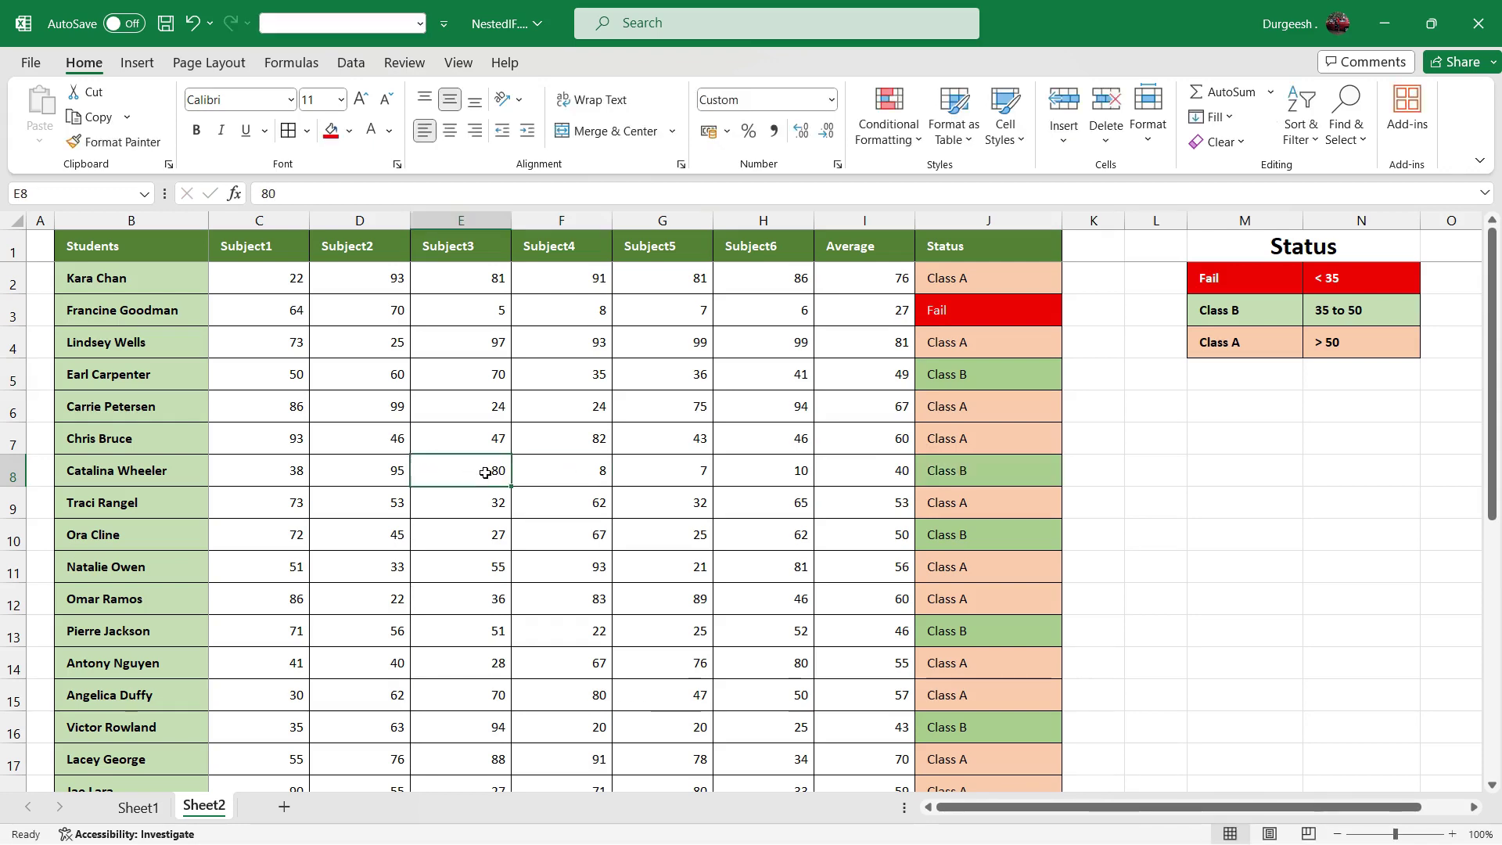
{"action": "left_click", "coordinate": [938, 476]}
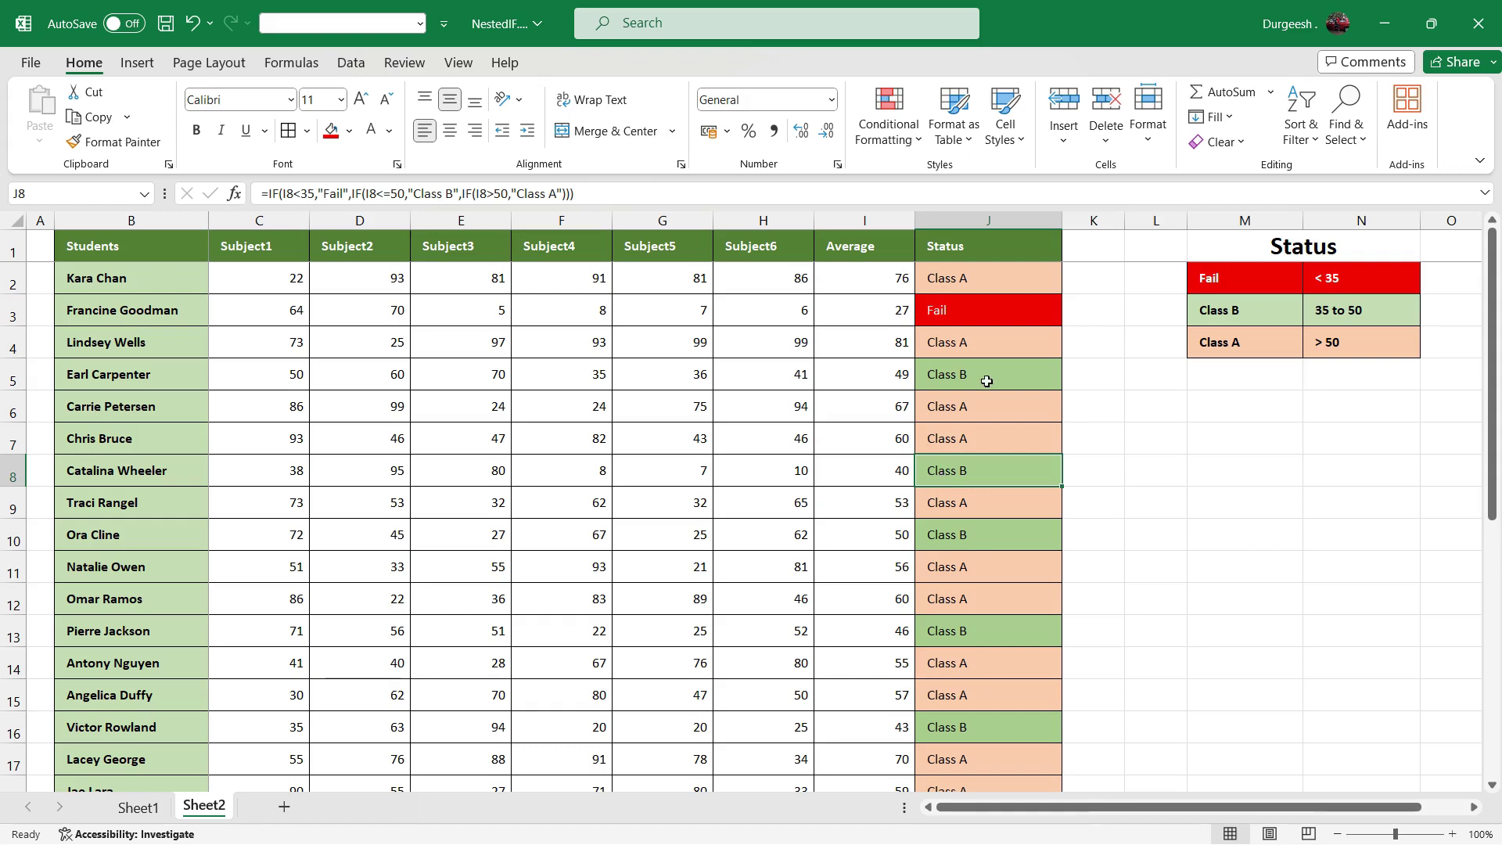
{"action": "left_click_drag", "start_coordinate": [1243, 277], "coordinate": [1241, 340]}
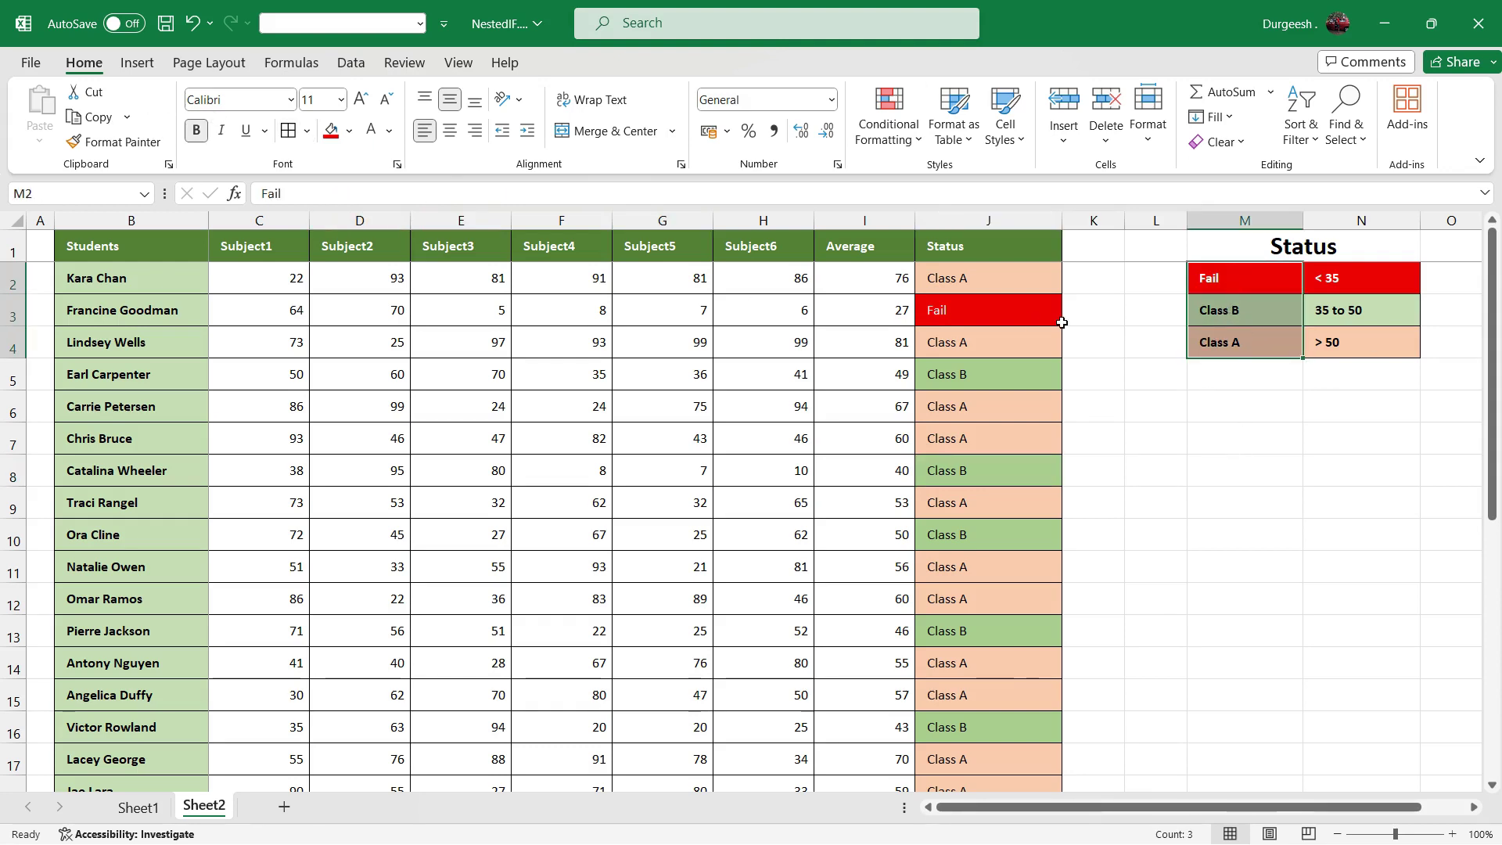
{"action": "left_click", "coordinate": [1000, 279]}
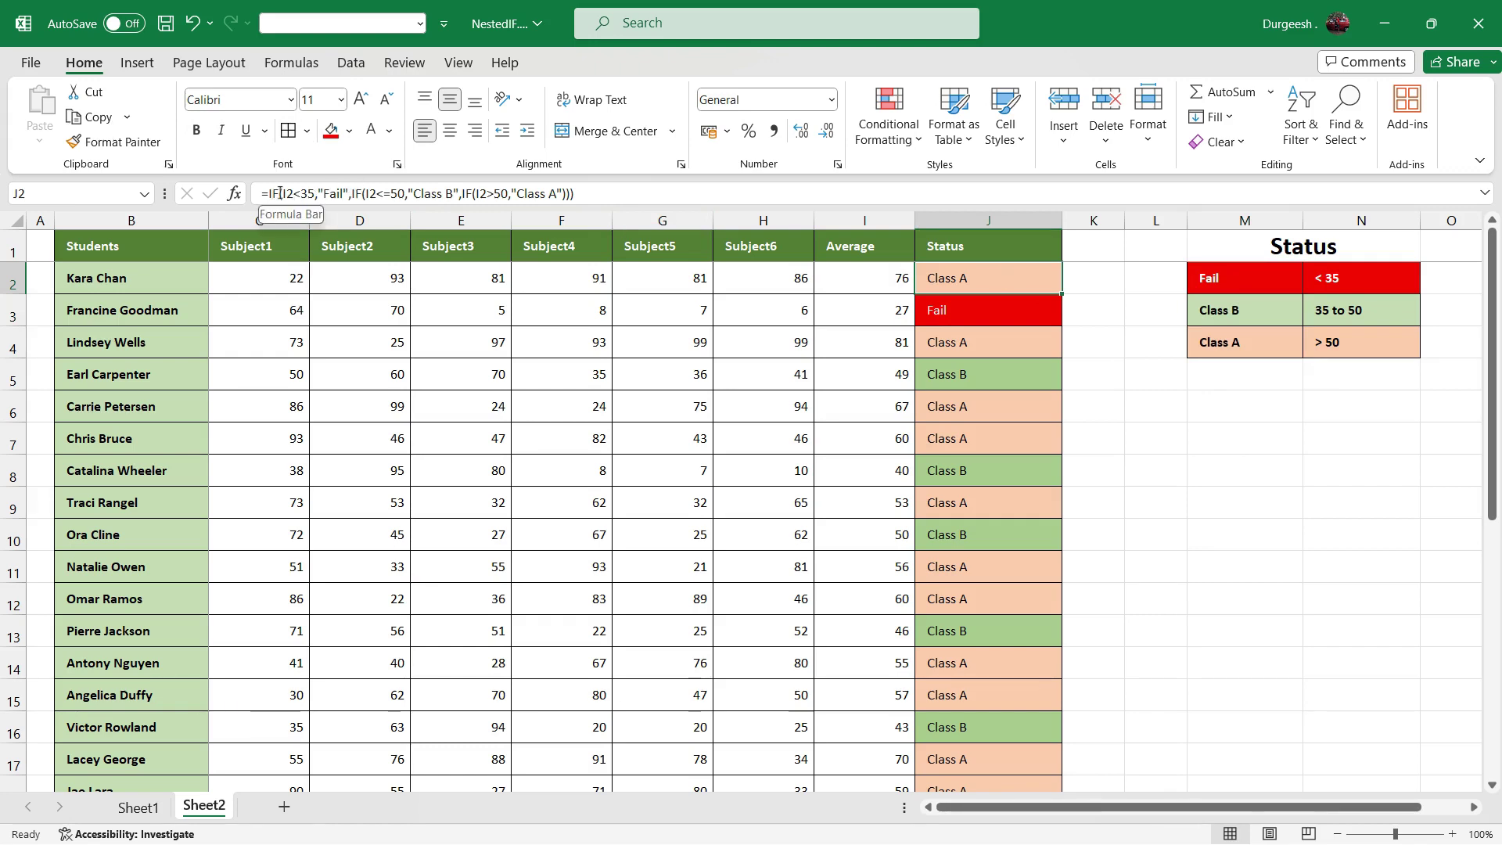